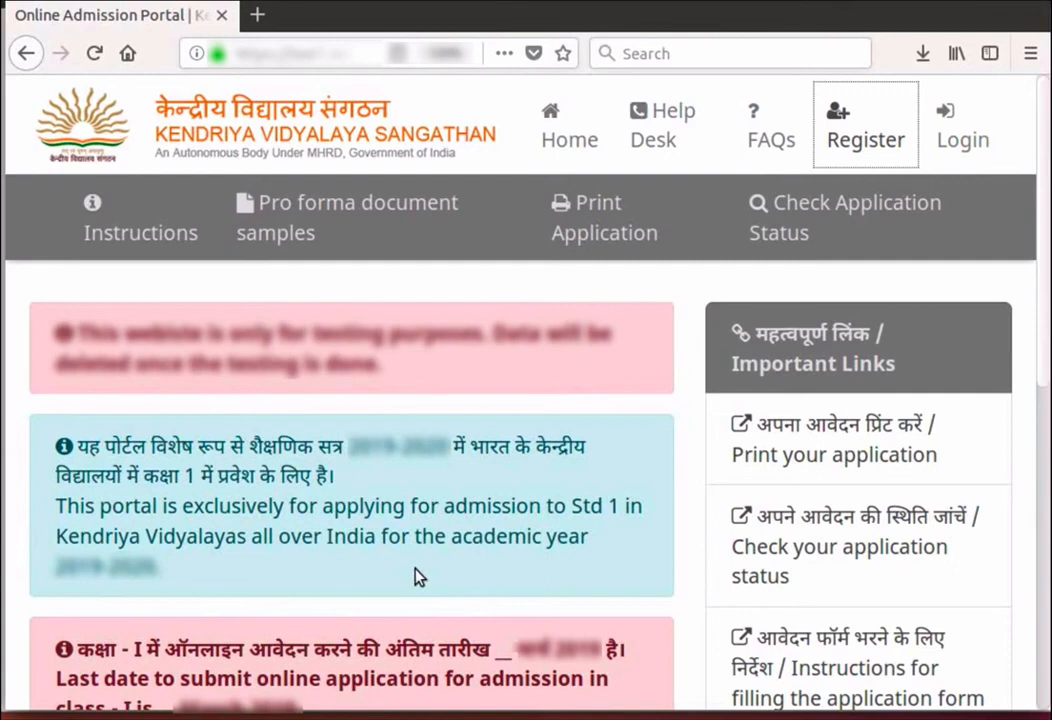
# Log in as a registered user with the login code, child's date of birth, mobile number and captcha code
pyautogui.click(958, 162)
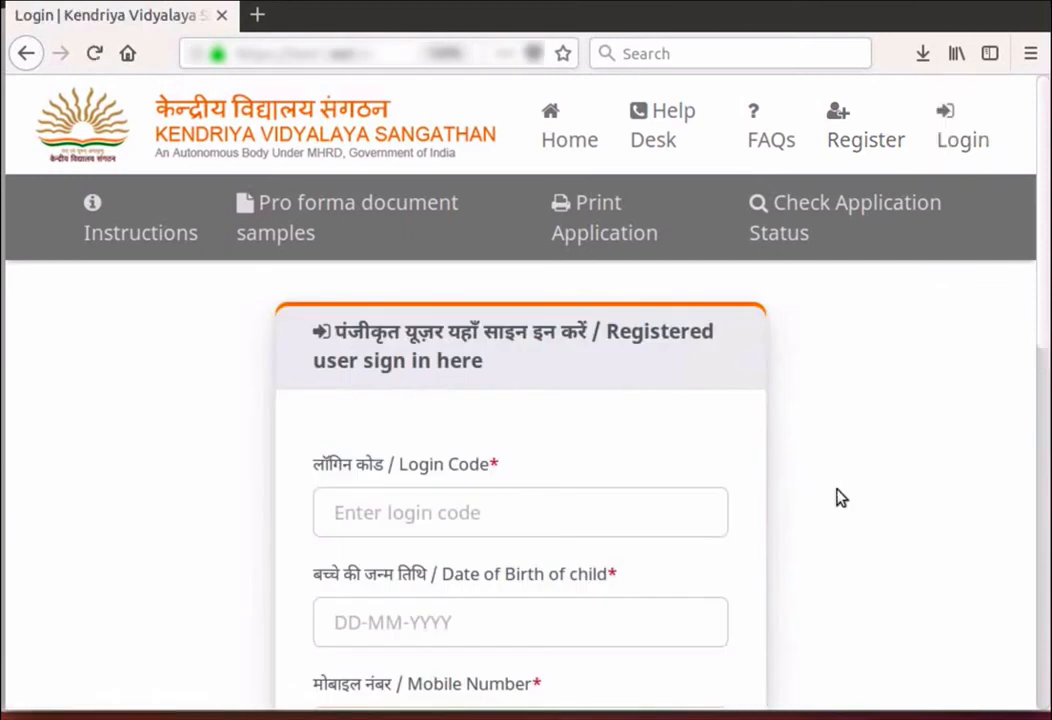
pyautogui.scroll(-4, 840, 498)
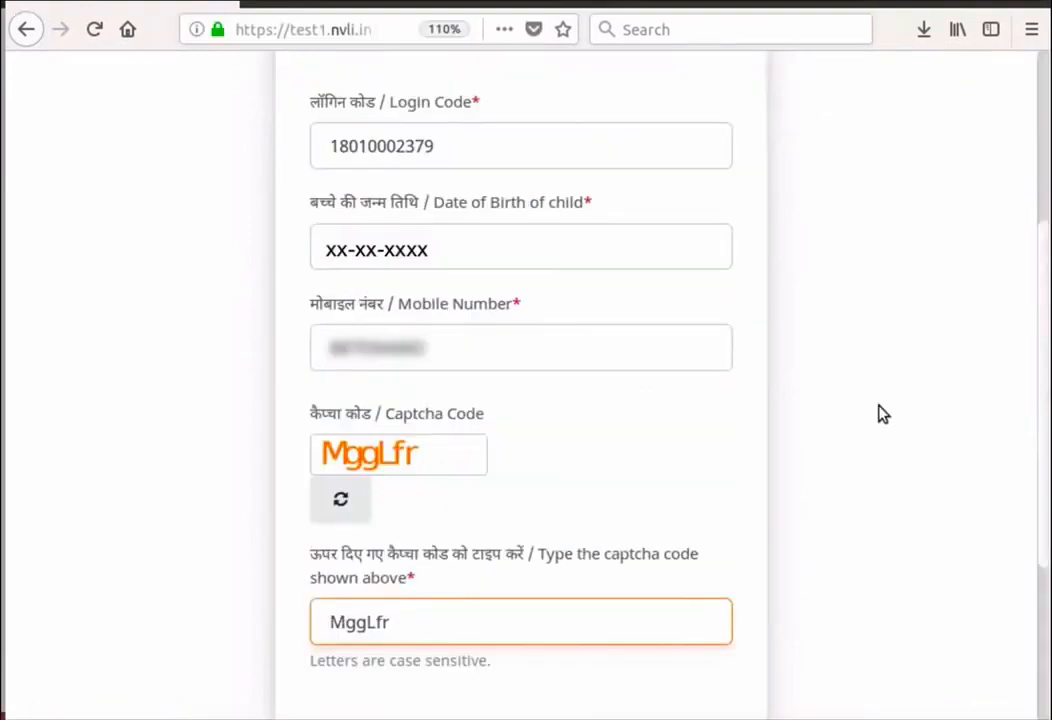
pyautogui.scroll(-2, 876, 413)
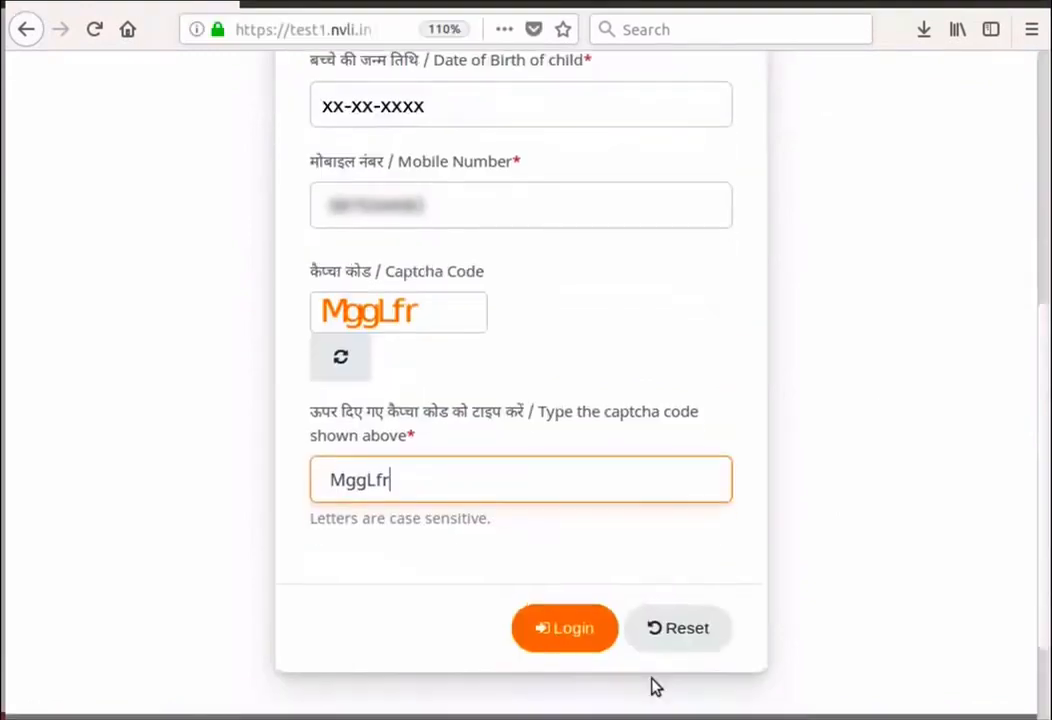
pyautogui.click(558, 630)
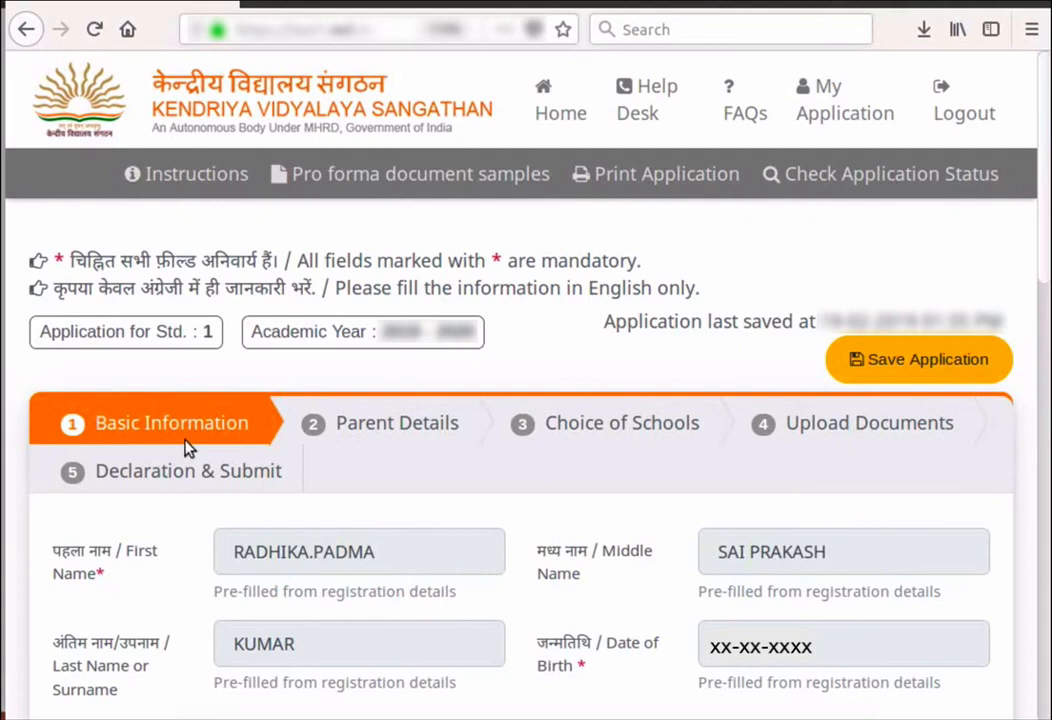
# Review the child's details in the Basic Information section and check the available gender options
pyautogui.scroll(-3, 517, 652)
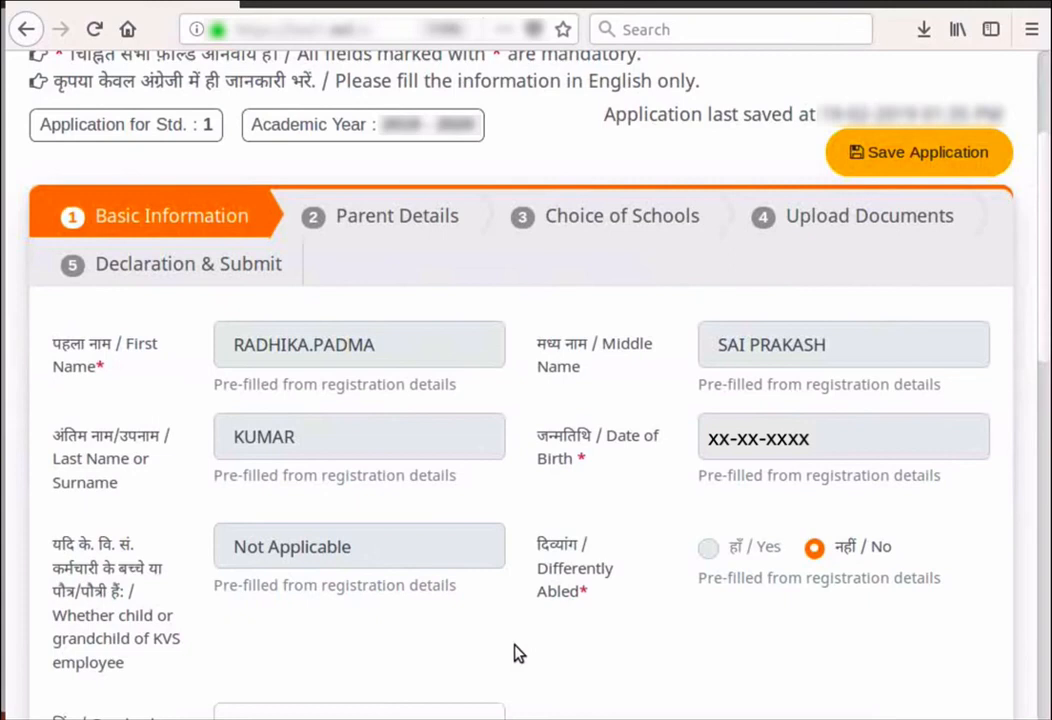
pyautogui.scroll(-2, 518, 652)
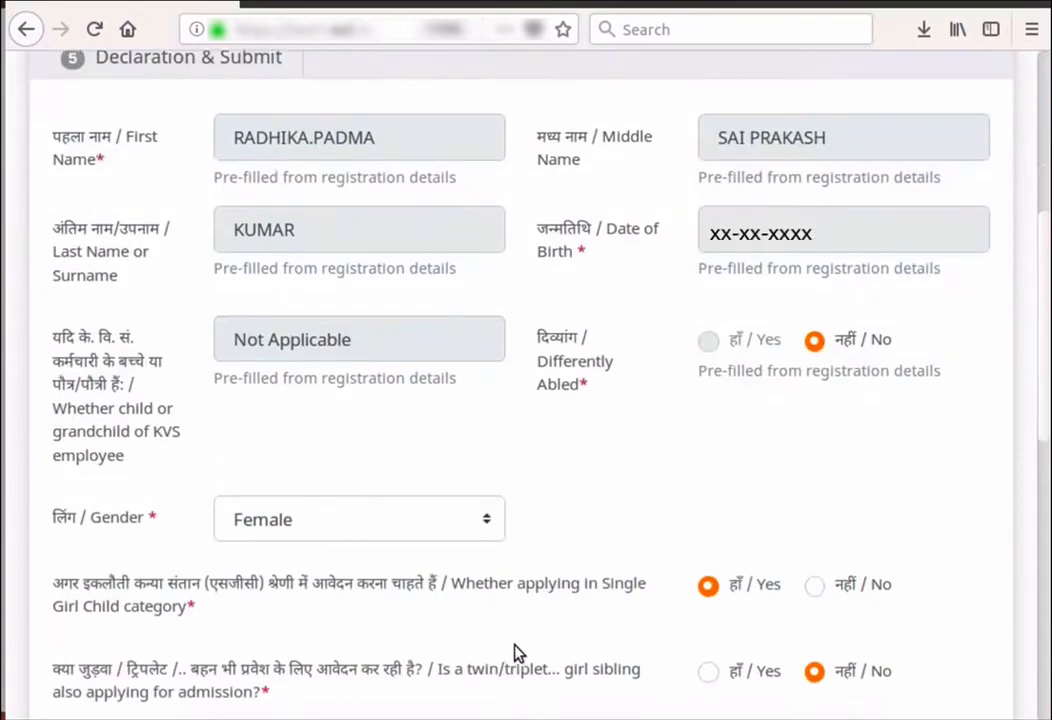
pyautogui.scroll(-2, 518, 652)
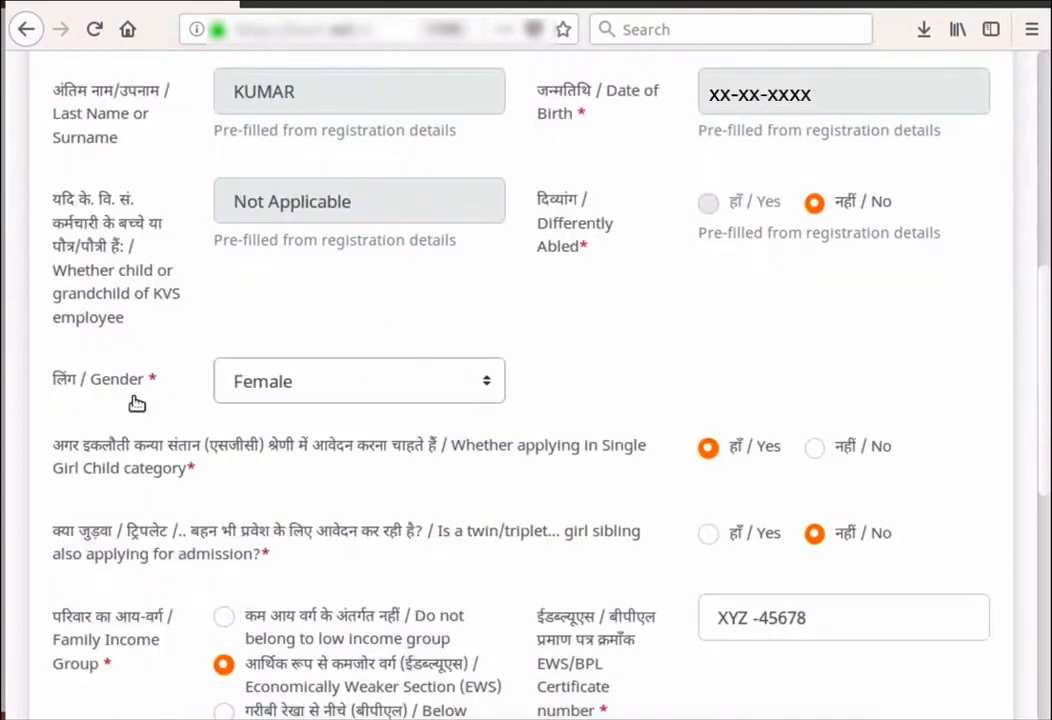
pyautogui.click(485, 393)
pyautogui.click(528, 408)
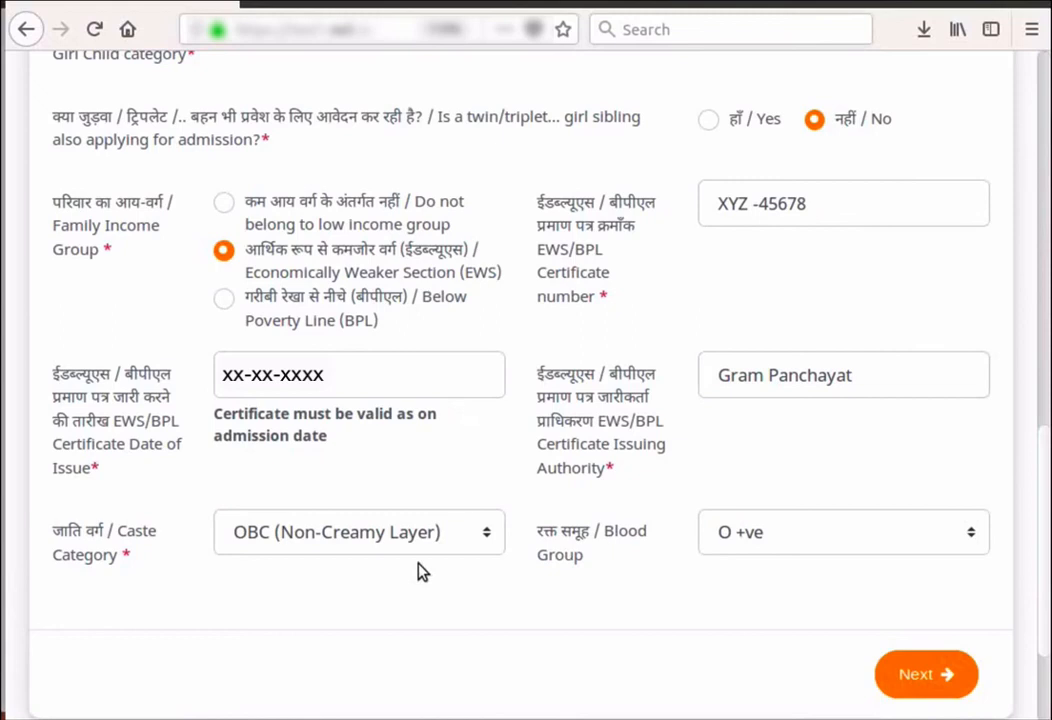
# Change the caste category to ST and set it back to OBC (Non-Creamy Layer)
pyautogui.click(486, 537)
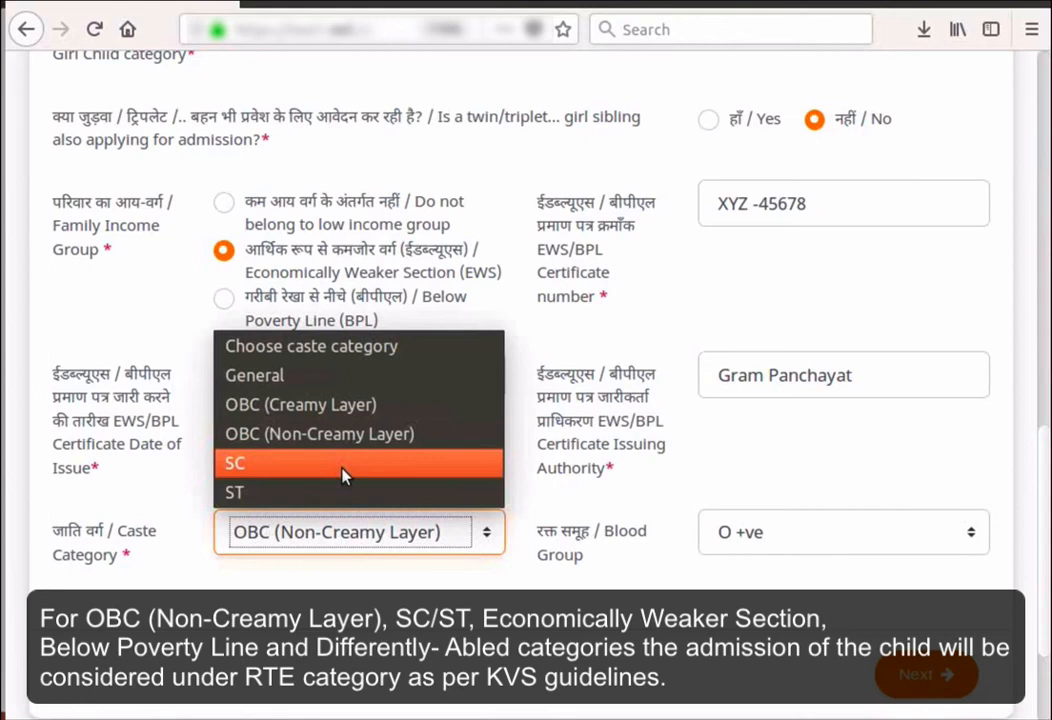
pyautogui.click(340, 492)
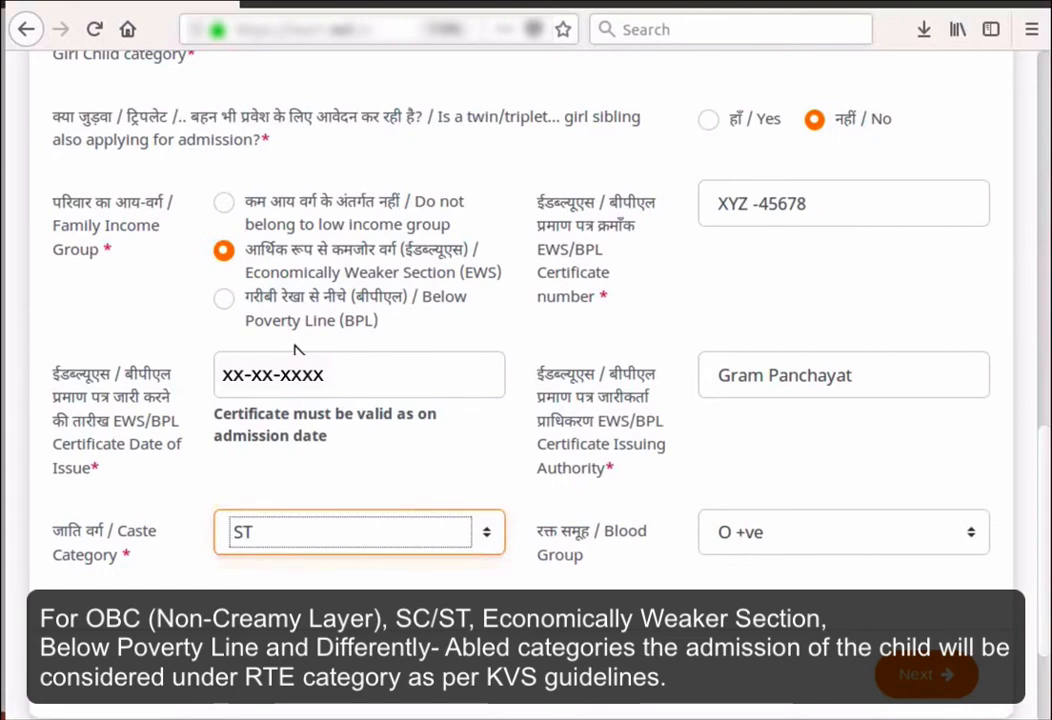
pyautogui.click(488, 533)
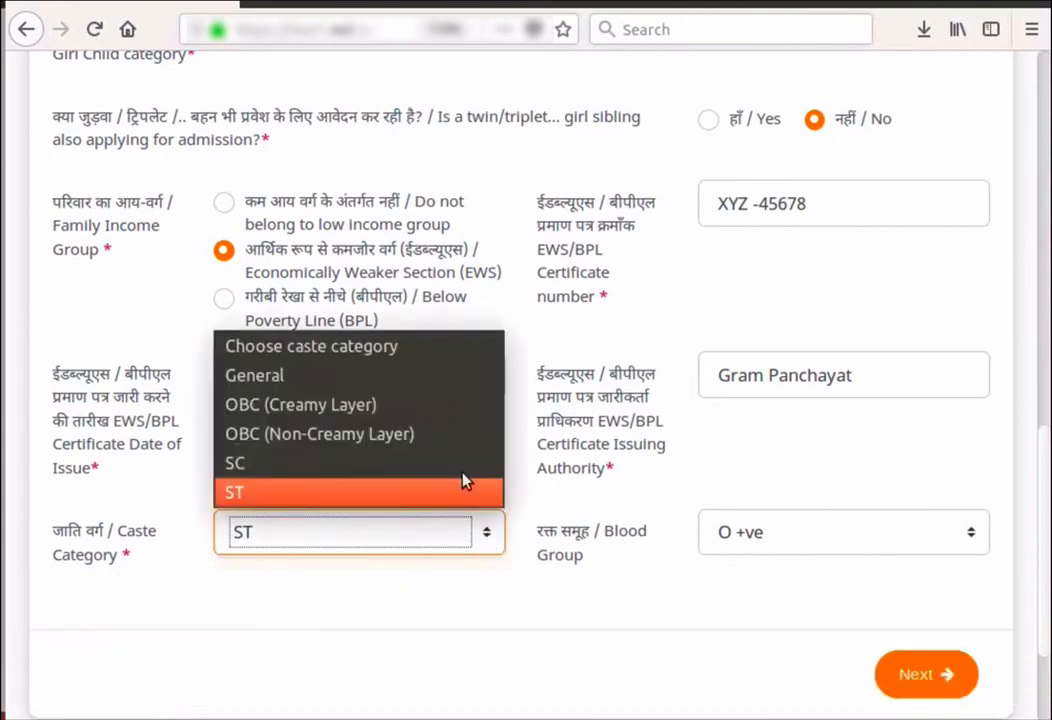
pyautogui.click(350, 433)
# Save the application from the Basic Information section and dismiss the confirmation message
pyautogui.scroll(5, 573, 620)
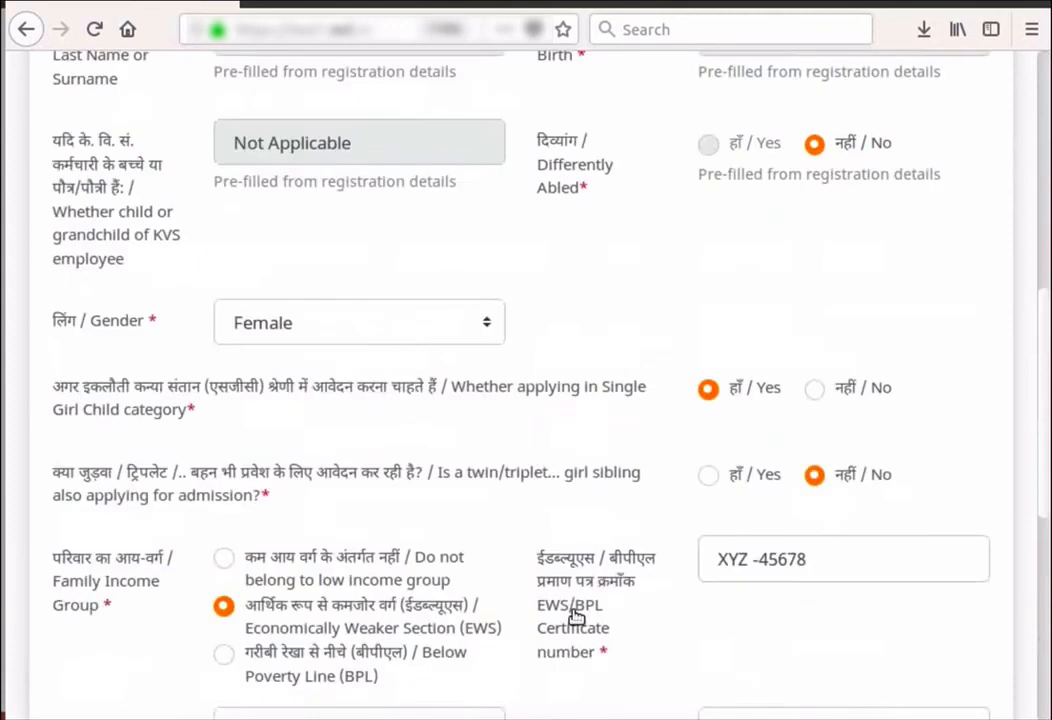
pyautogui.scroll(8, 575, 615)
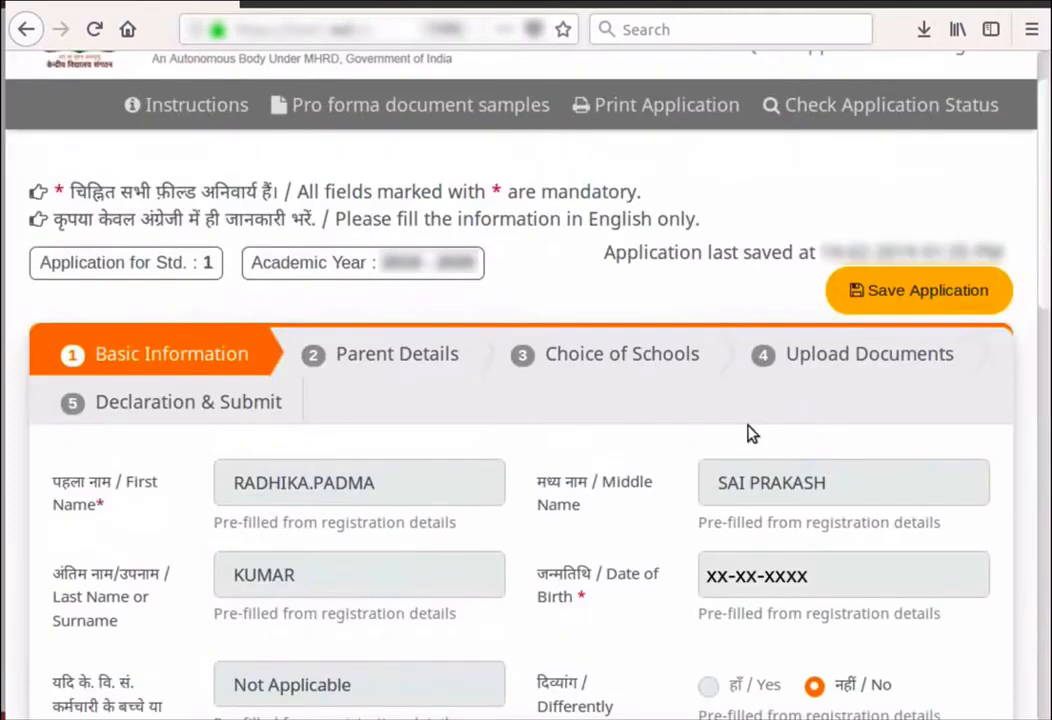
pyautogui.click(885, 316)
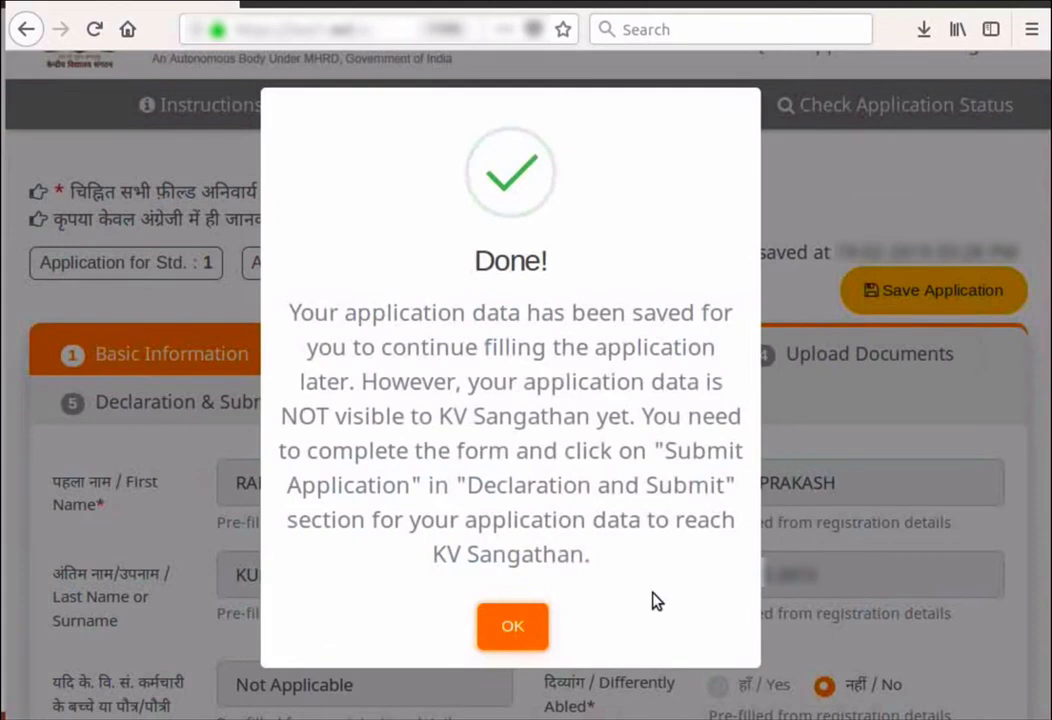
pyautogui.click(511, 640)
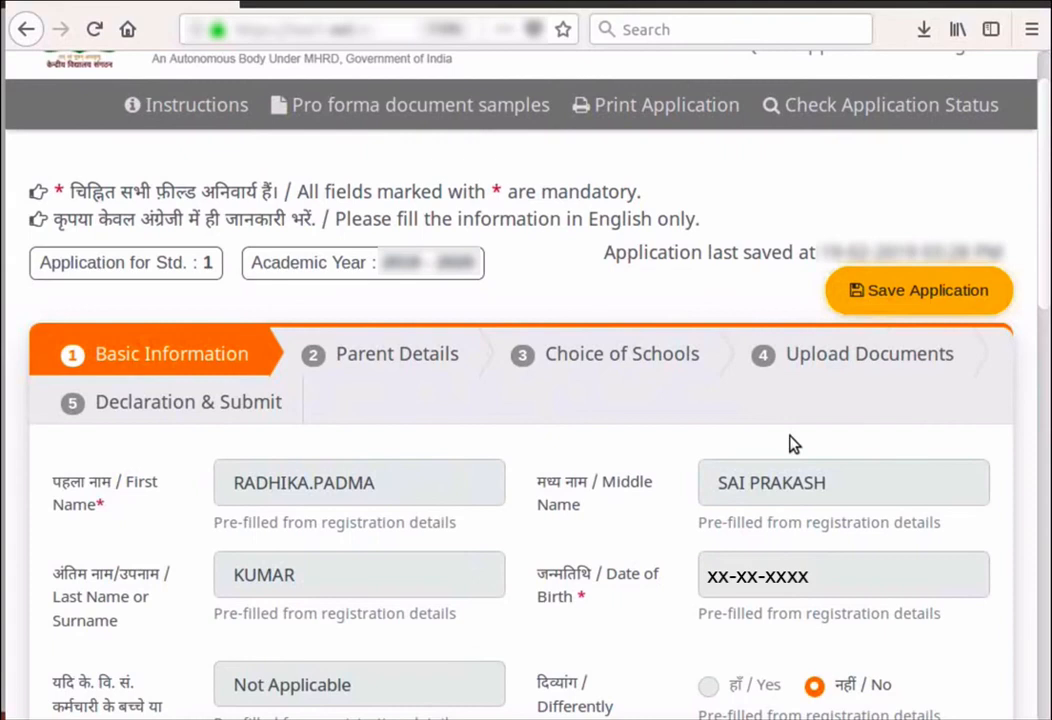
# Continue to the Parent Details section and review the mother's and father's names, nationality and residence fields
pyautogui.scroll(-10, 790, 443)
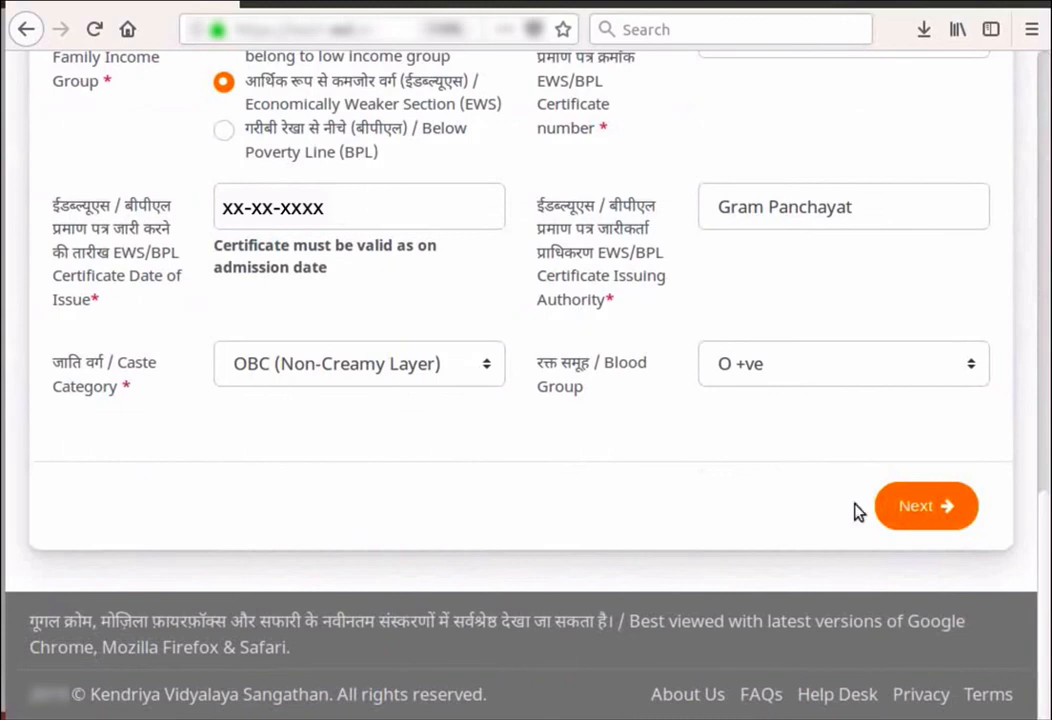
pyautogui.click(910, 530)
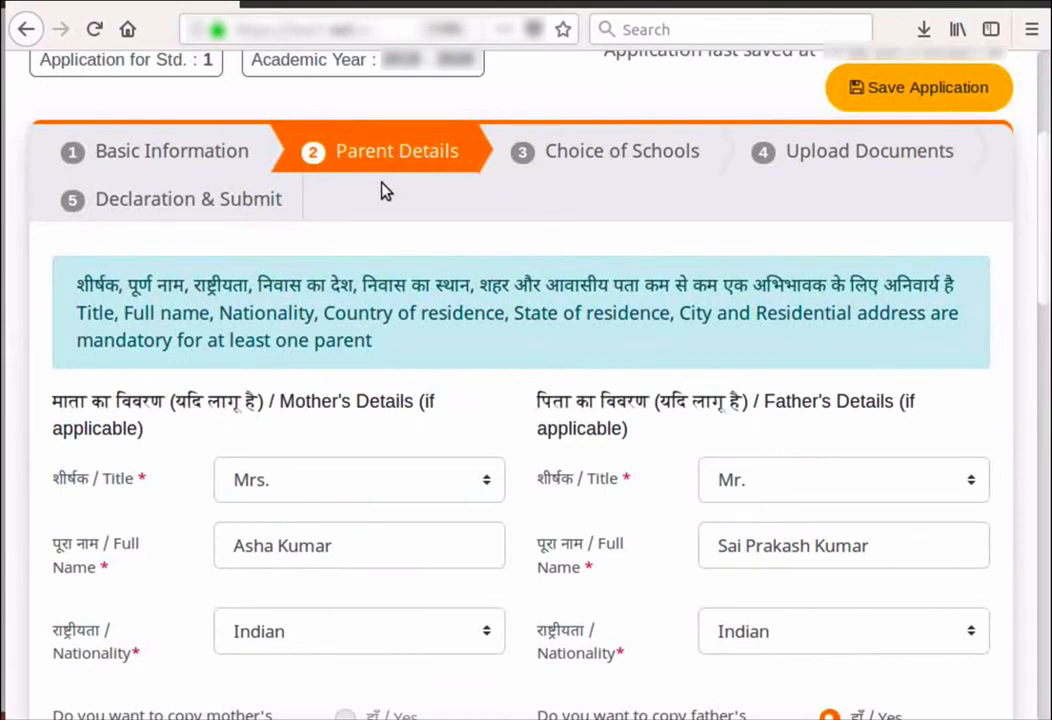
pyautogui.scroll(-3, 385, 190)
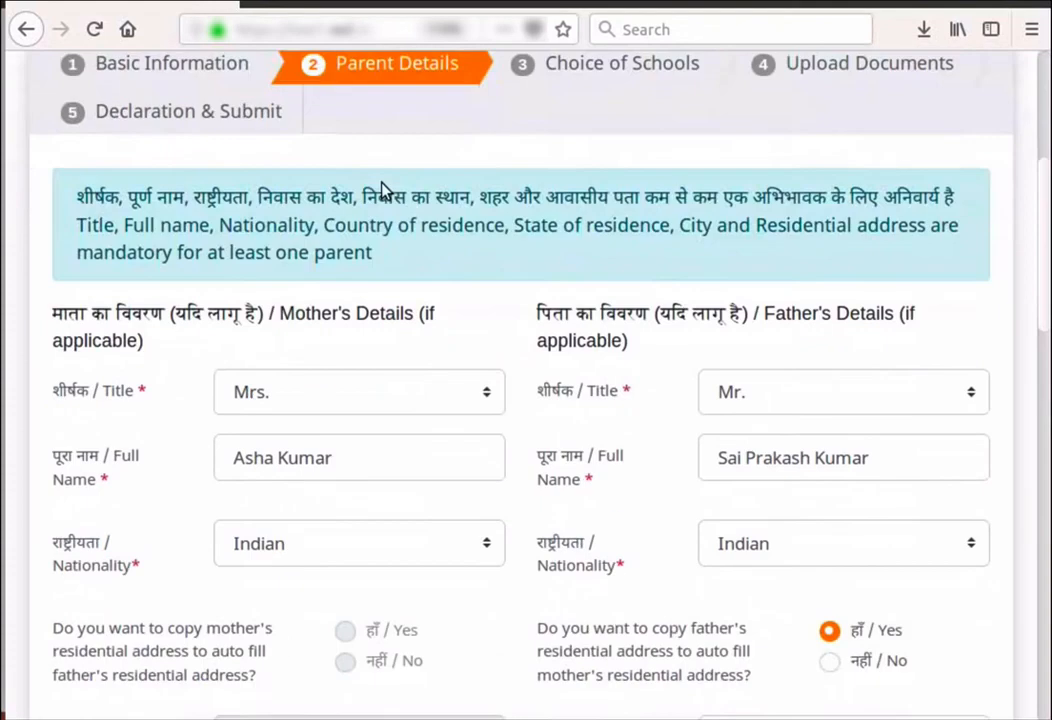
pyautogui.scroll(-1, 383, 190)
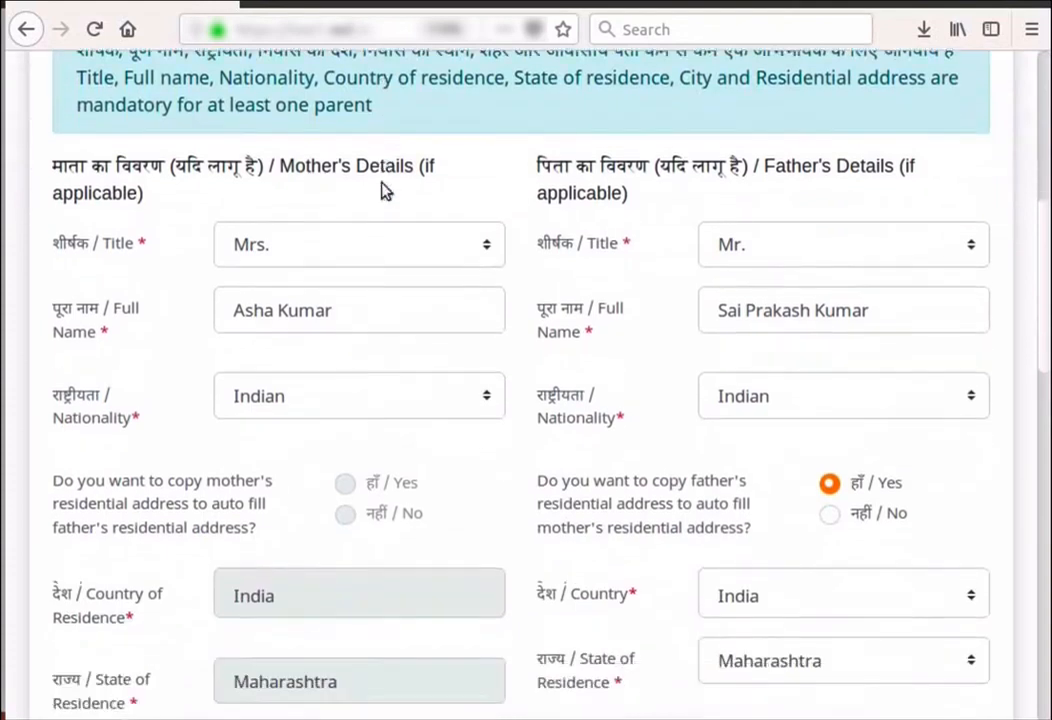
pyautogui.scroll(-1, 384, 186)
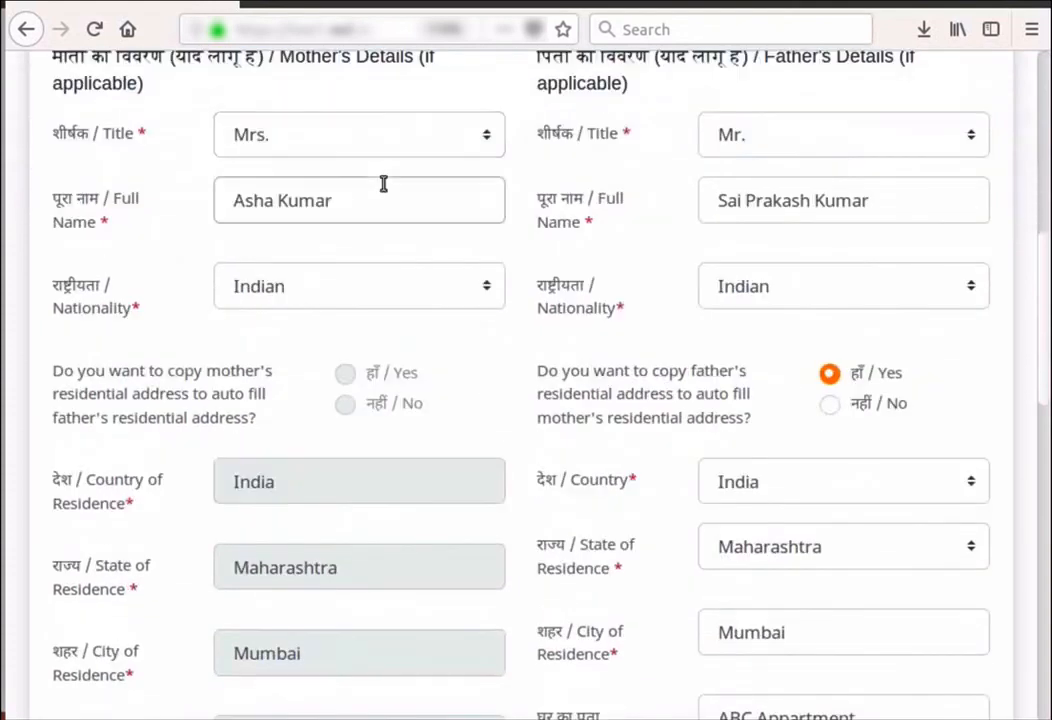
pyautogui.scroll(-1, 383, 186)
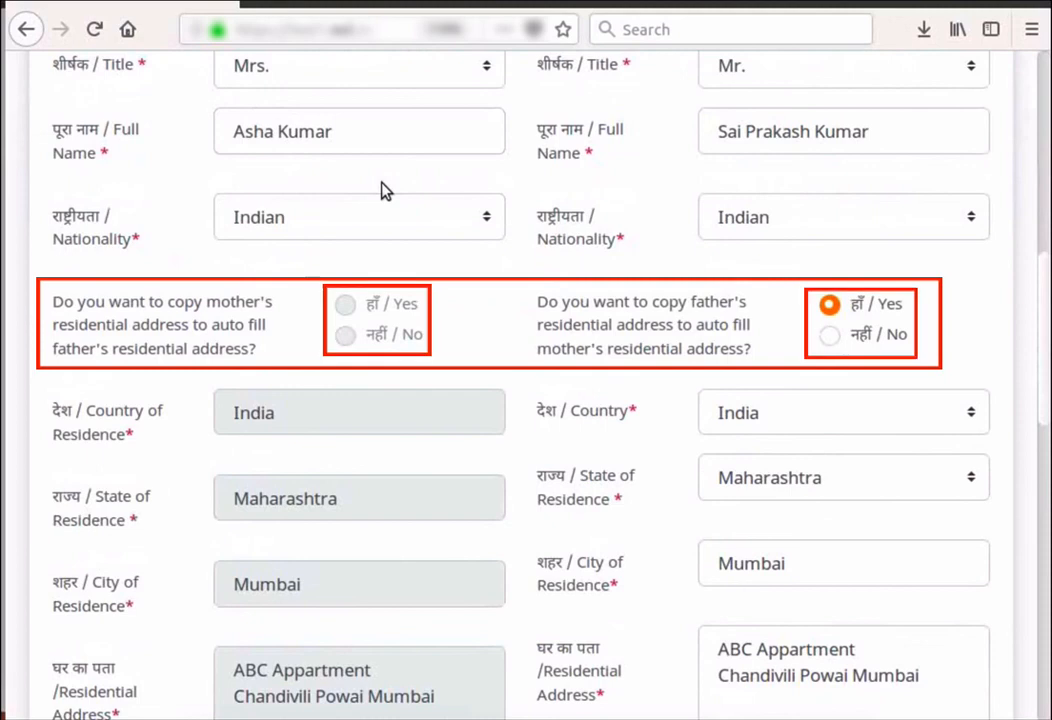
# Save the application from the Parent Details section and dismiss the confirmation message
pyautogui.scroll(-5, 430, 485)
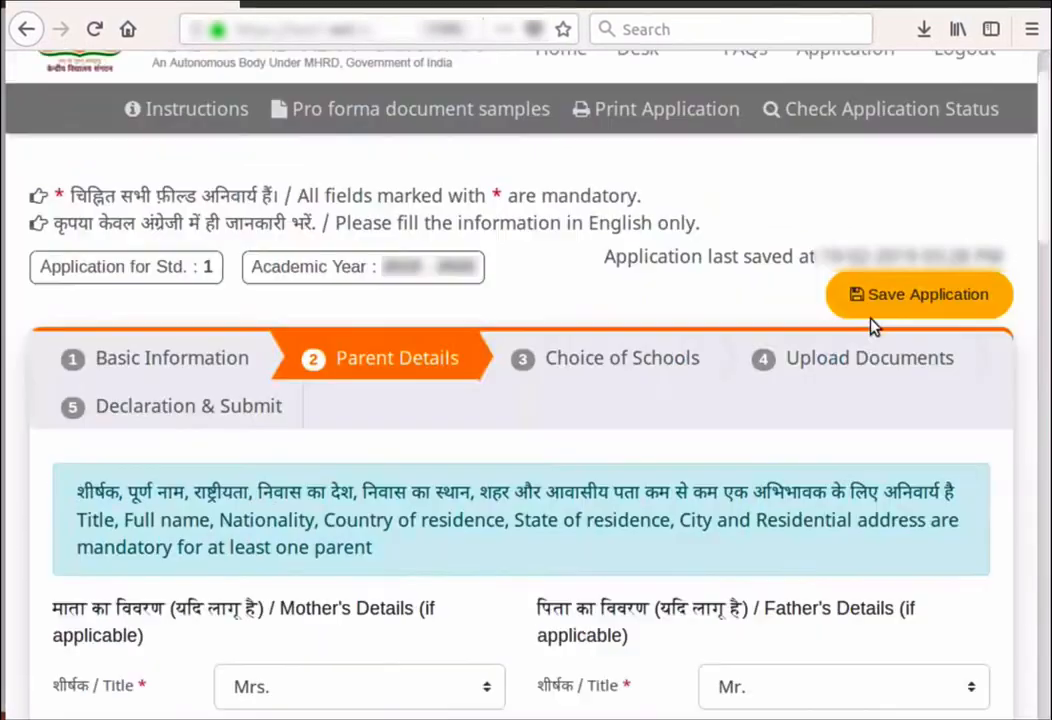
pyautogui.click(872, 310)
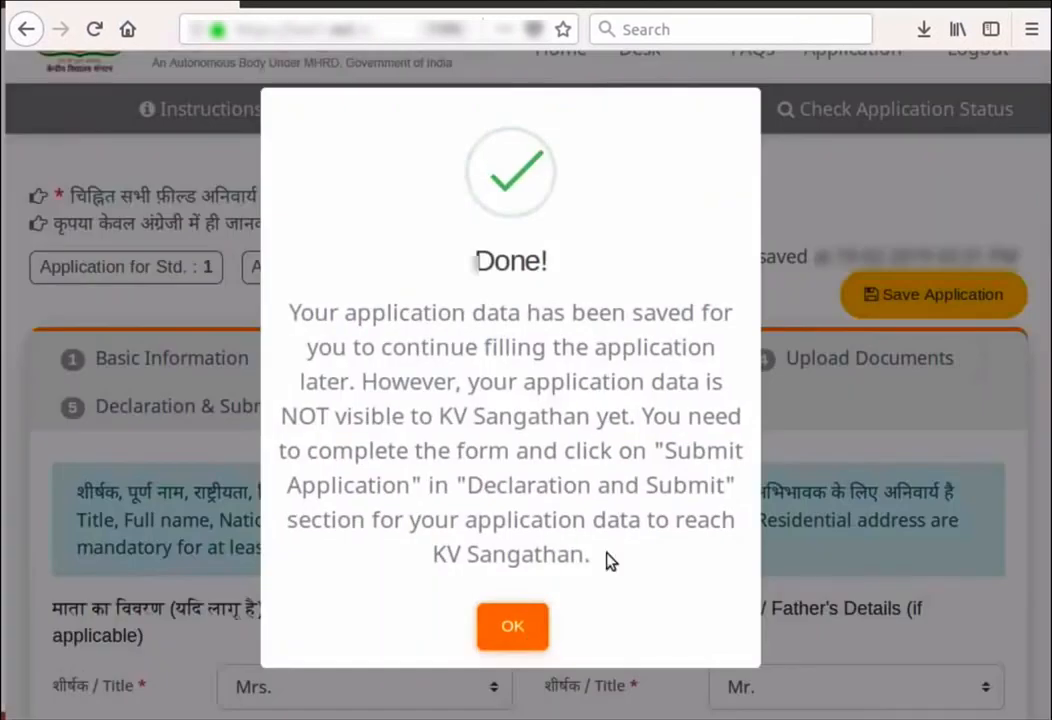
pyautogui.click(533, 636)
# Check the remaining parent details, including occupation and organisation, and proceed to the Choice of Schools section
pyautogui.scroll(-6, 588, 425)
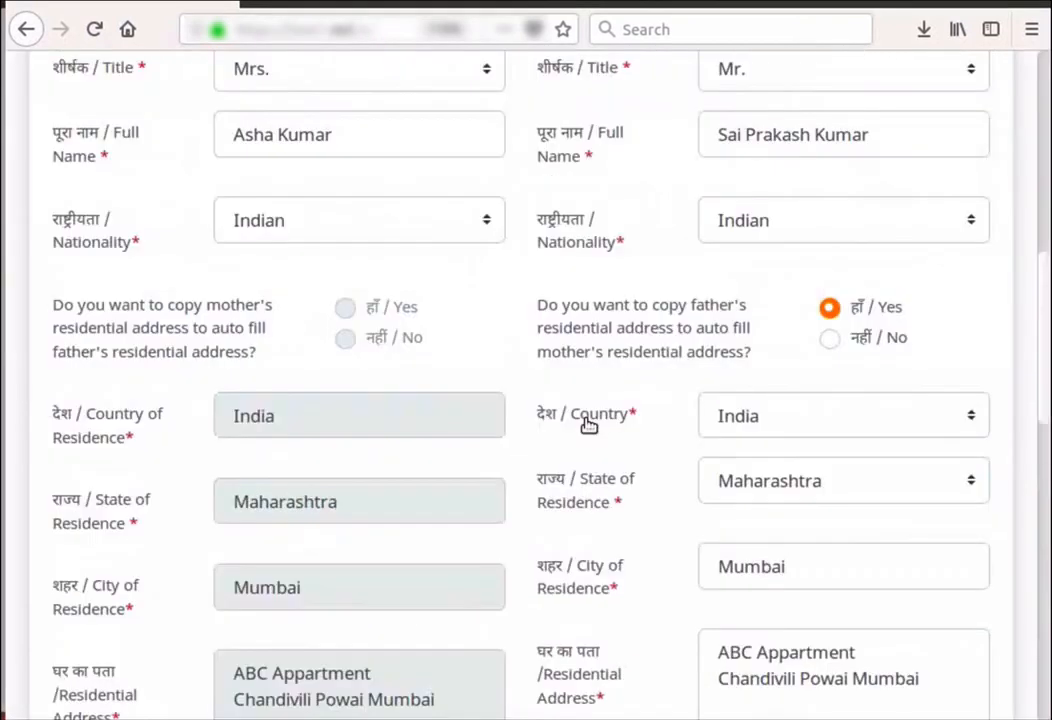
pyautogui.scroll(-5, 588, 425)
pyautogui.scroll(-2, 582, 425)
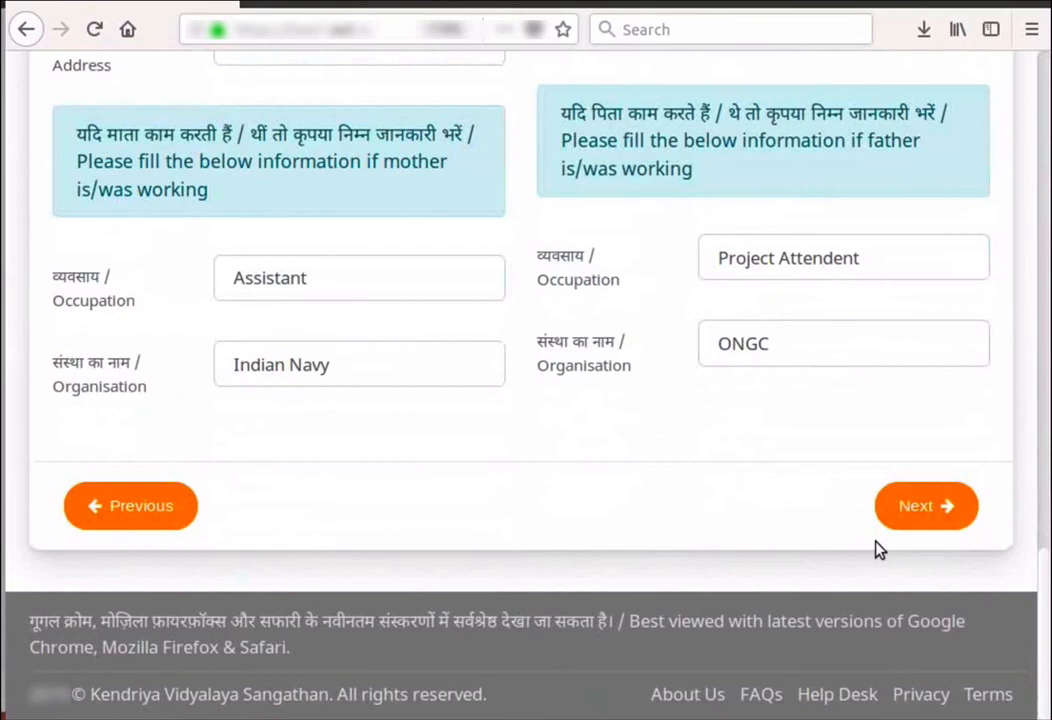
pyautogui.click(900, 510)
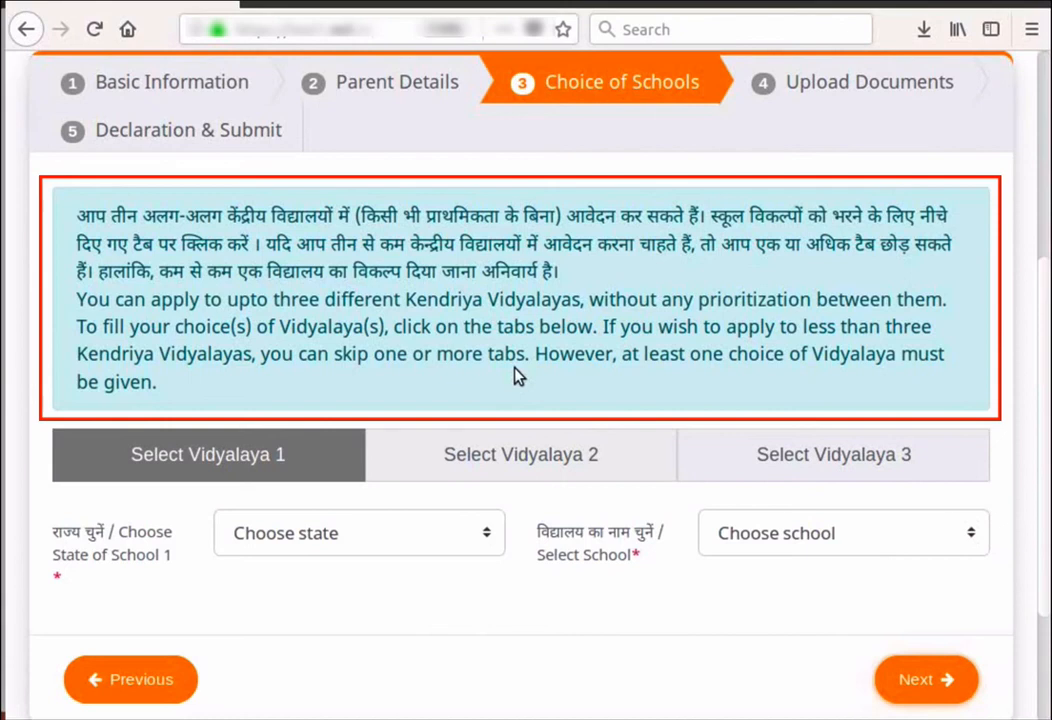
# Set the state of School 1 to Maharashtra for the first Vidyalaya choice
pyautogui.scroll(-1, 395, 482)
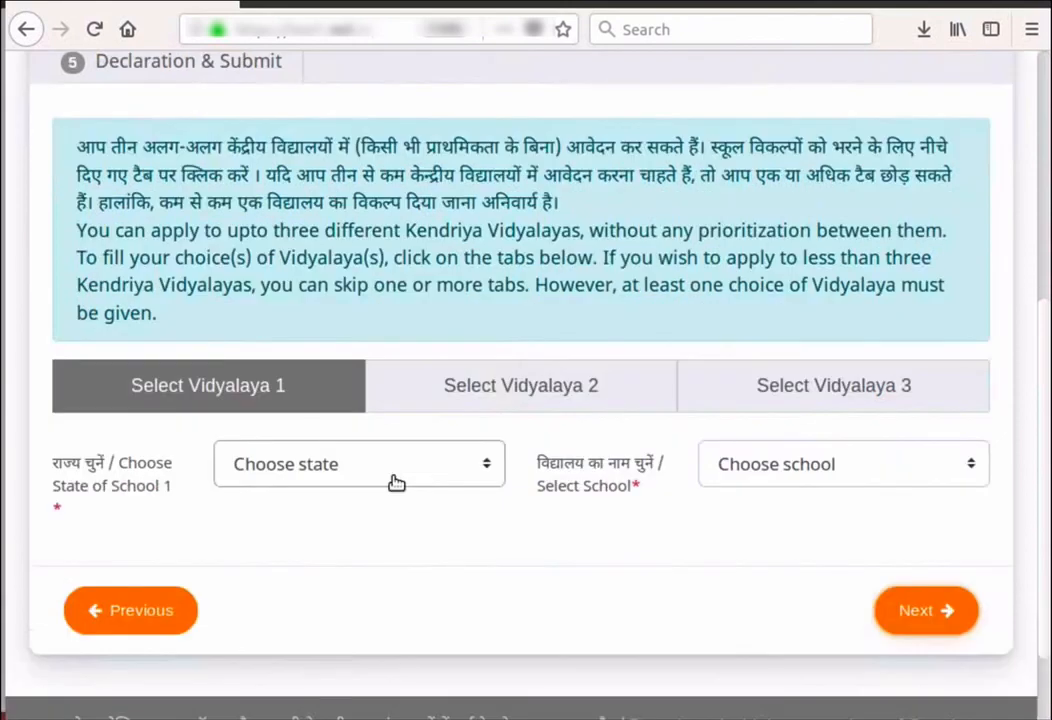
pyautogui.click(486, 470)
pyautogui.click(486, 470)
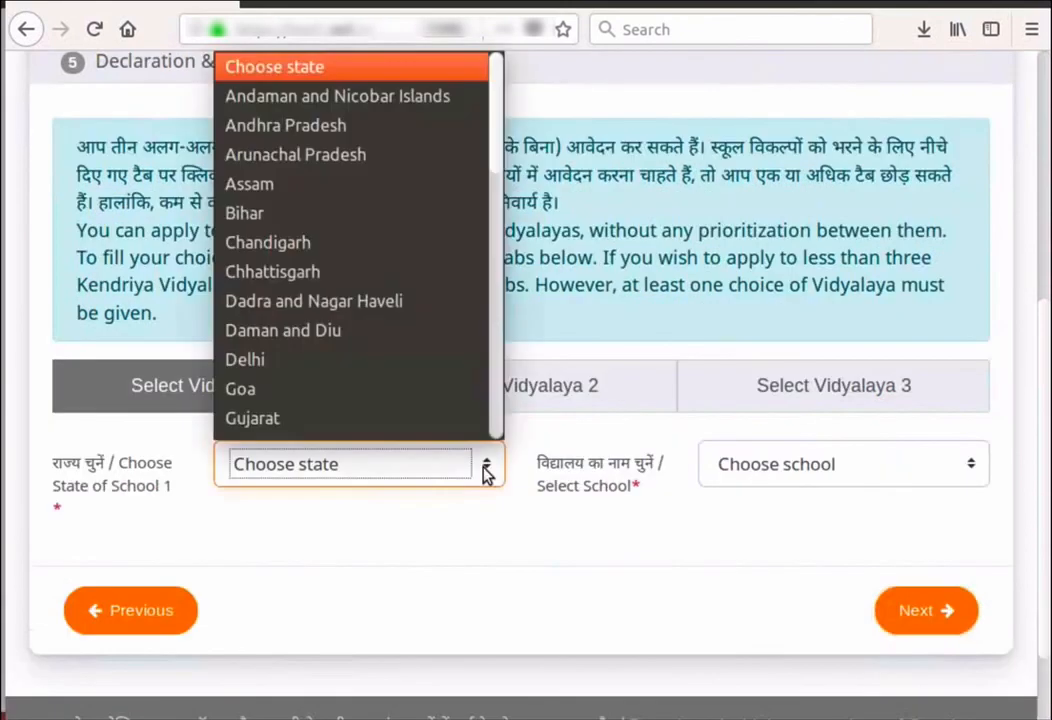
pyautogui.press('m')
pyautogui.press('m')
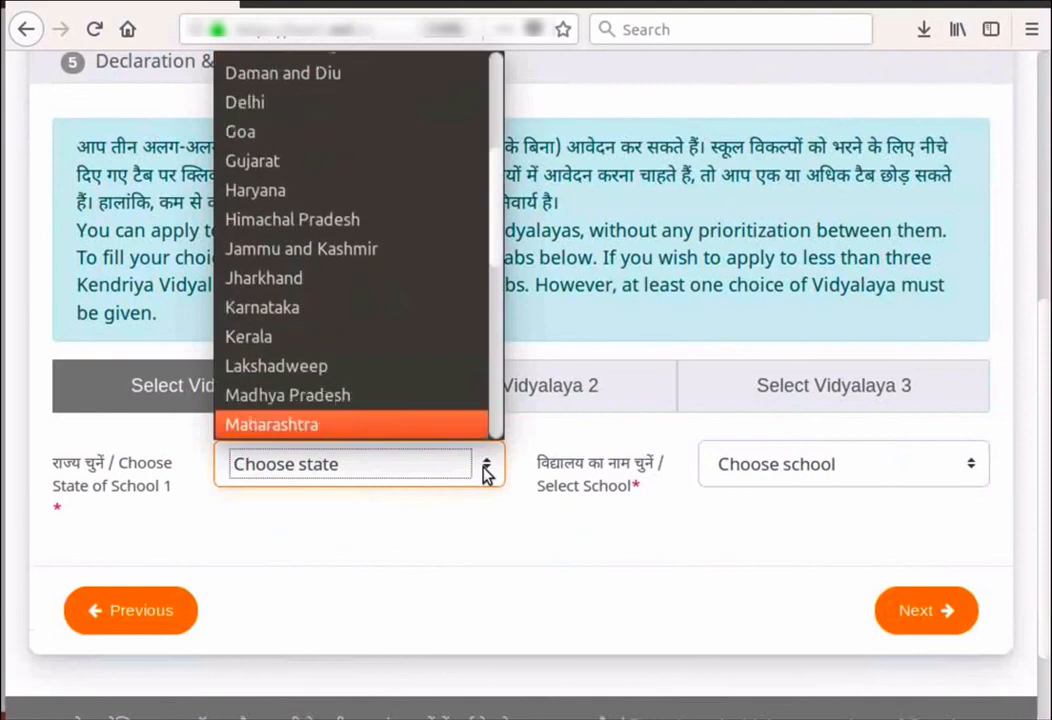
pyautogui.press('Return')
# Select KV BHANDUP (Shift I) as the school for the first Vidyalaya choice
pyautogui.click(890, 474)
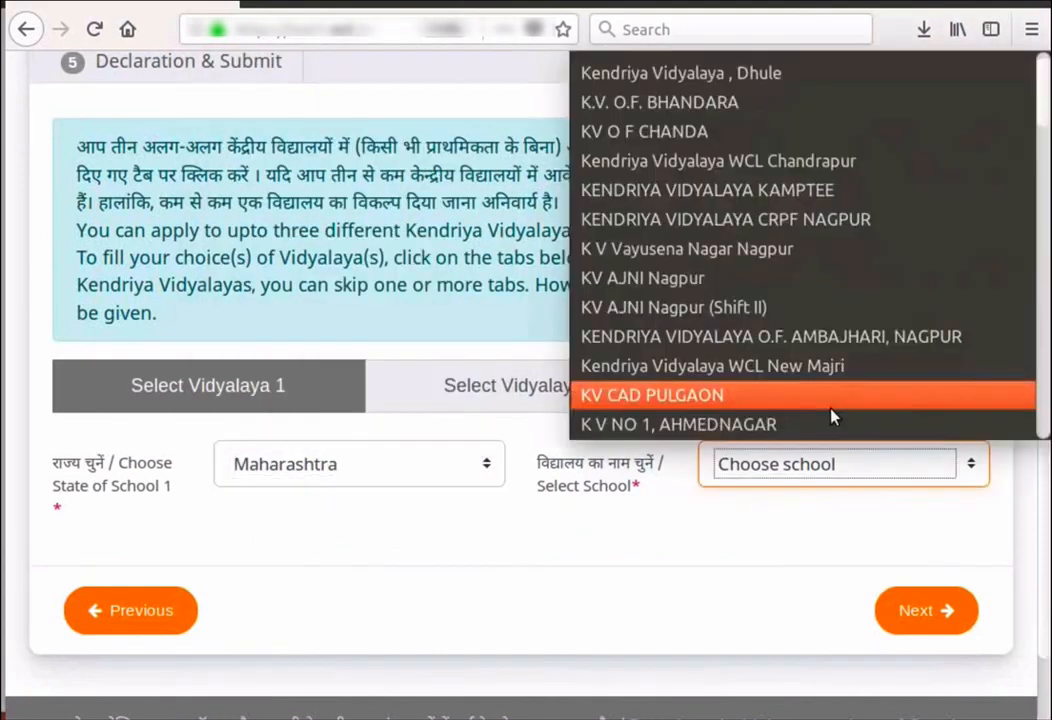
pyautogui.scroll(-5, 834, 420)
pyautogui.scroll(-3, 835, 425)
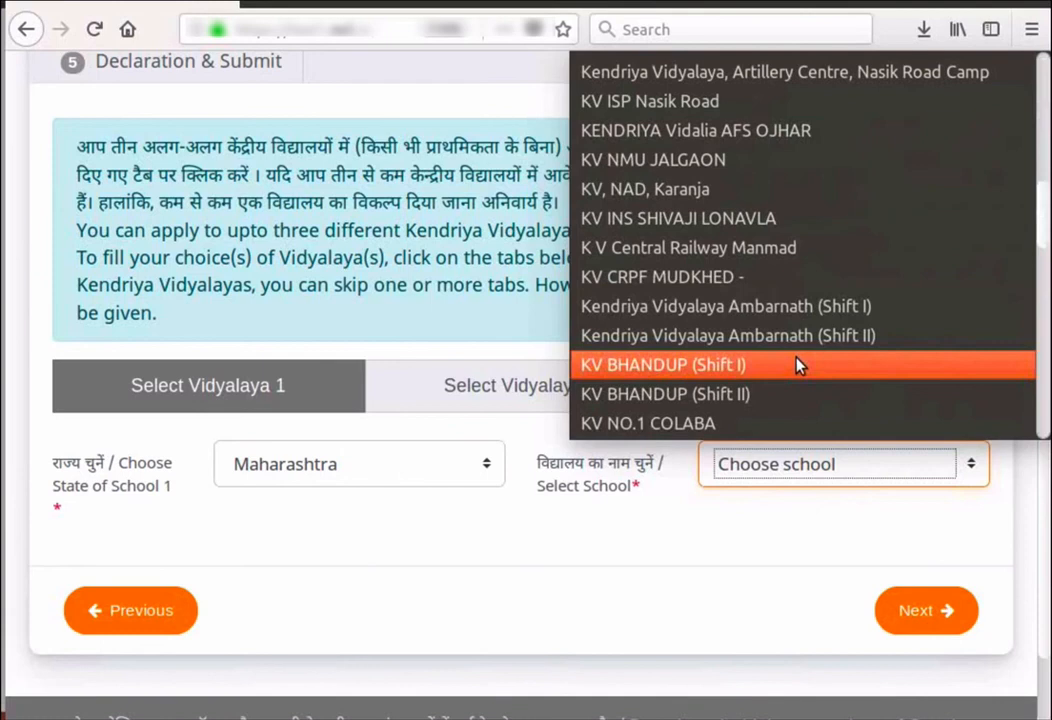
pyautogui.click(800, 365)
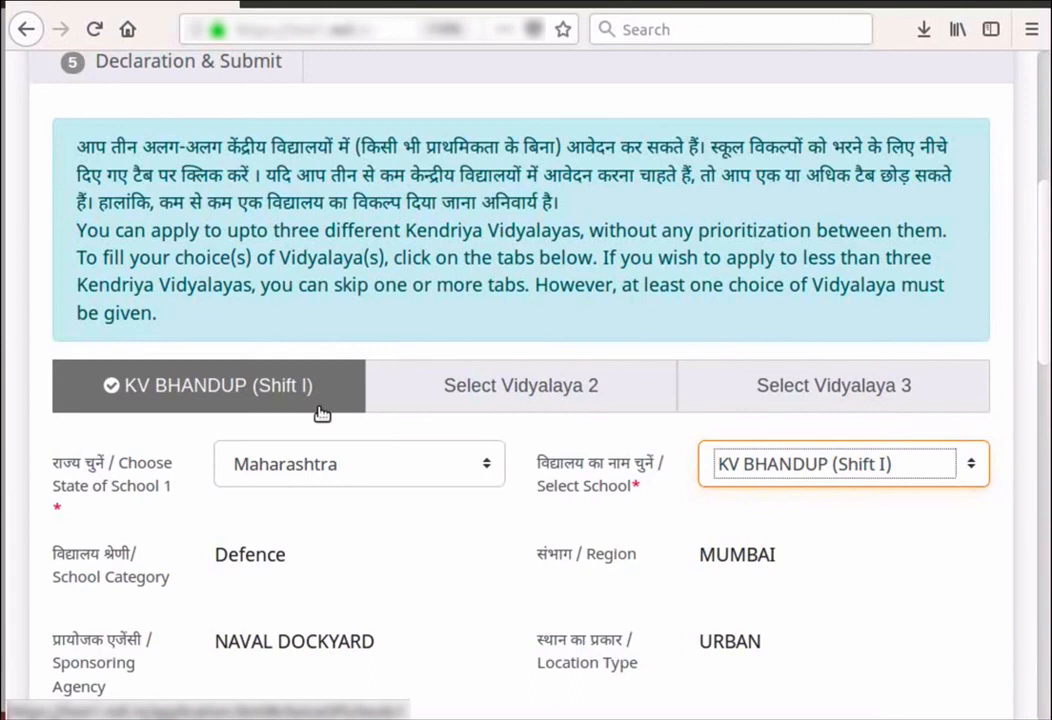
# Set the first school's distance from residence to less than or equal to 5 km
pyautogui.scroll(-3, 388, 606)
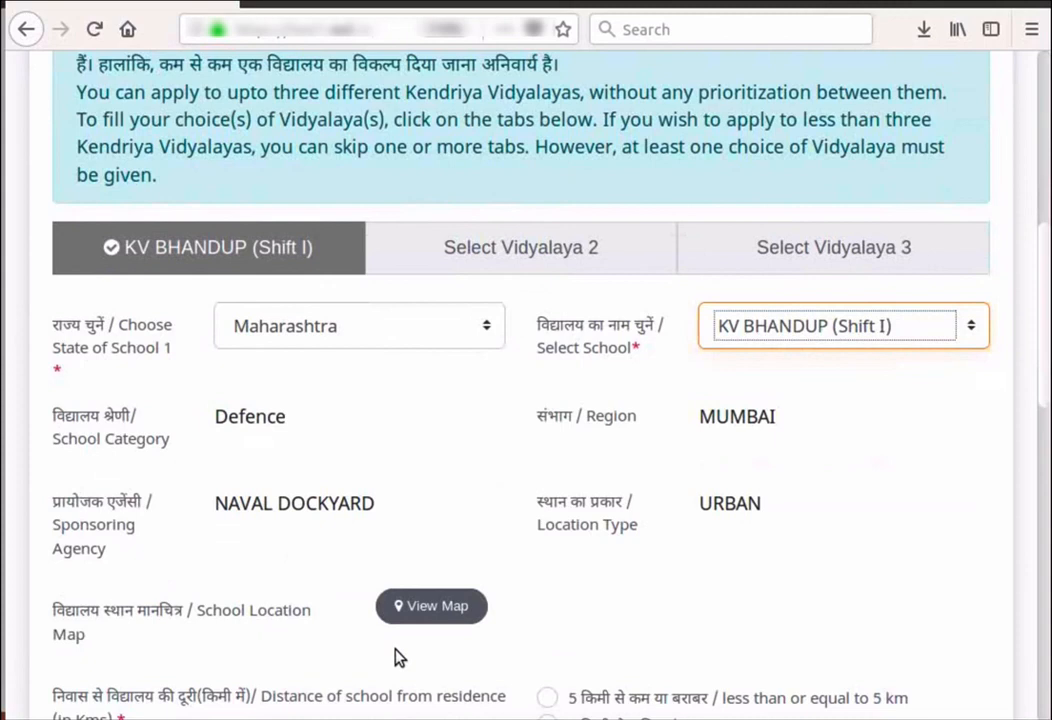
pyautogui.scroll(-3, 428, 657)
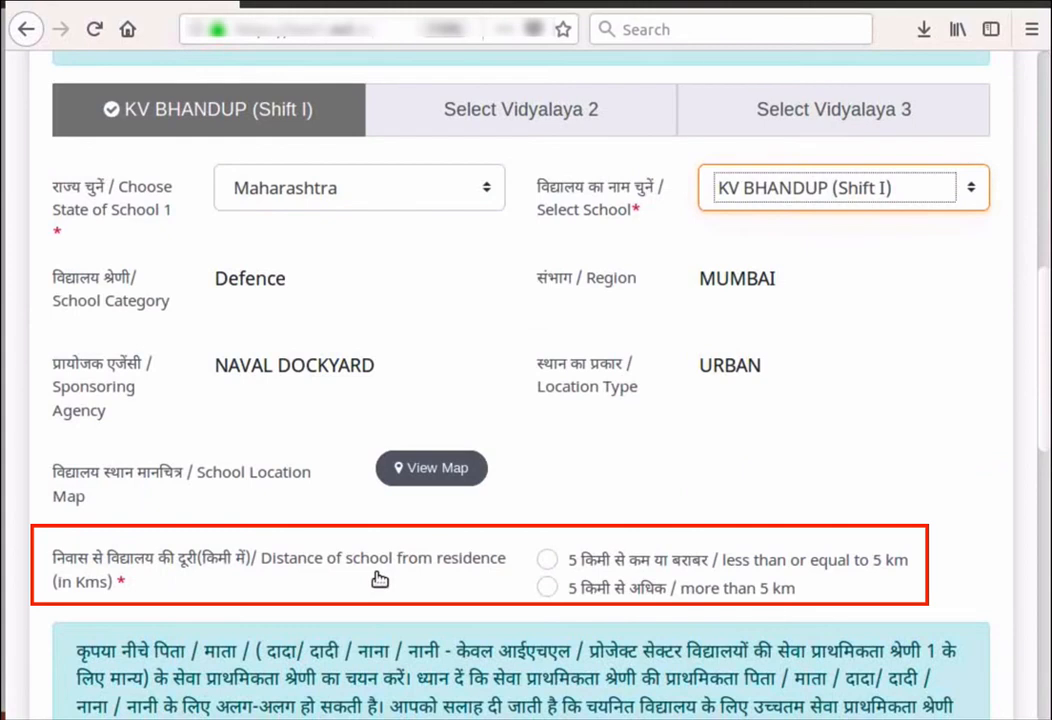
pyautogui.click(546, 561)
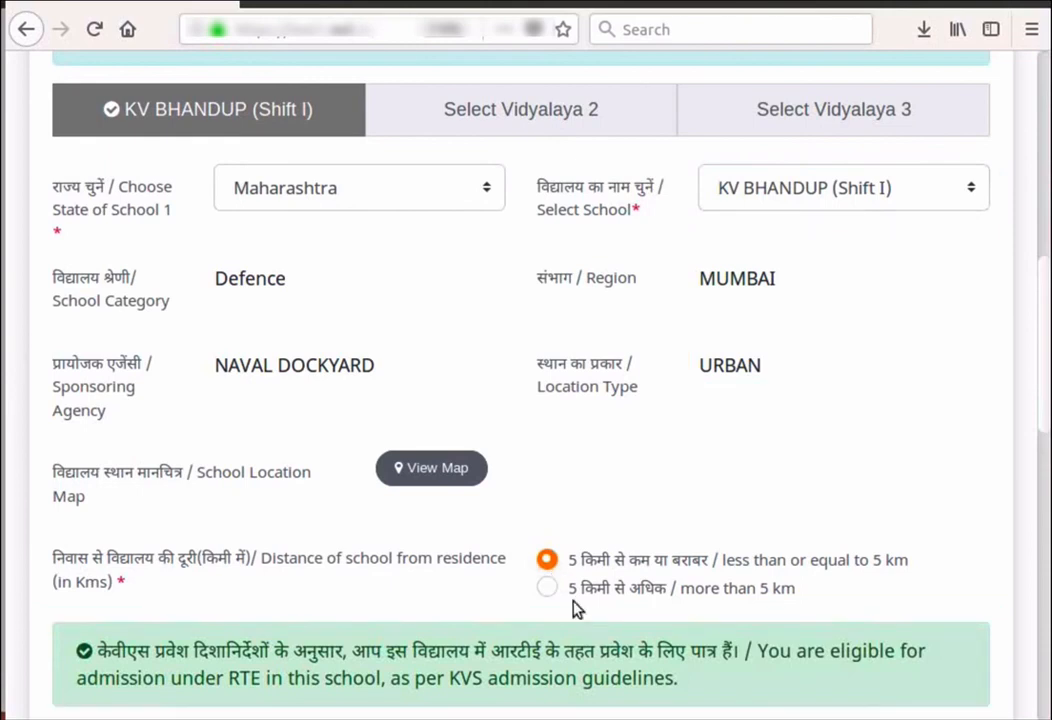
# Switch the first school's distance from residence to more than 5 km, and restore it to less than or equal to 5 km
pyautogui.click(547, 587)
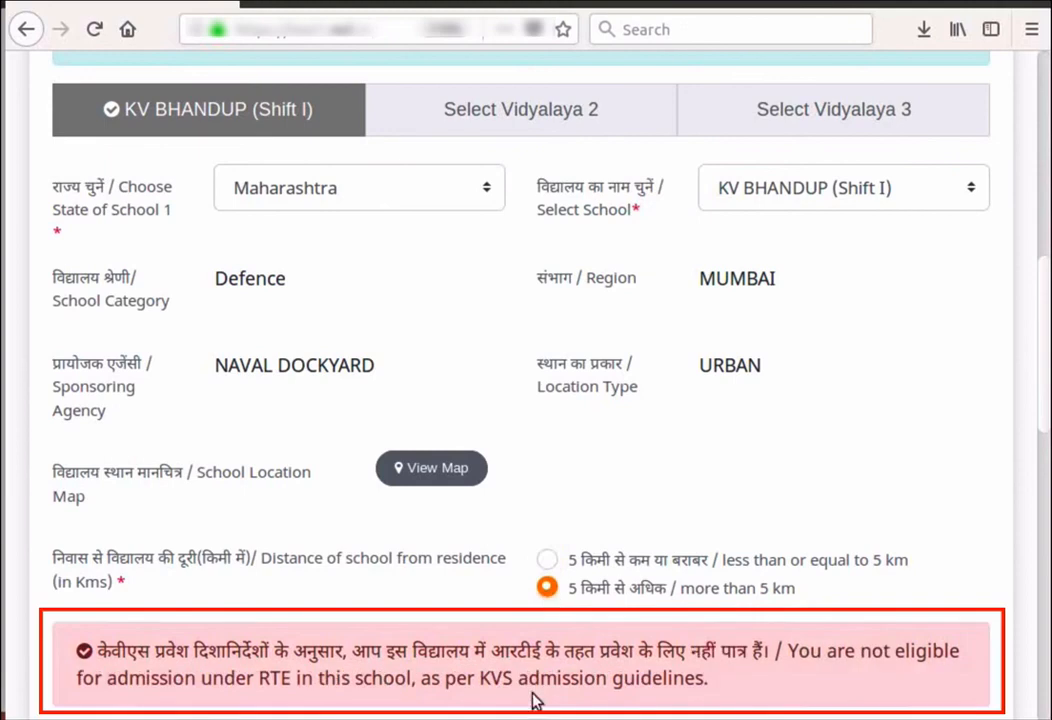
pyautogui.click(547, 559)
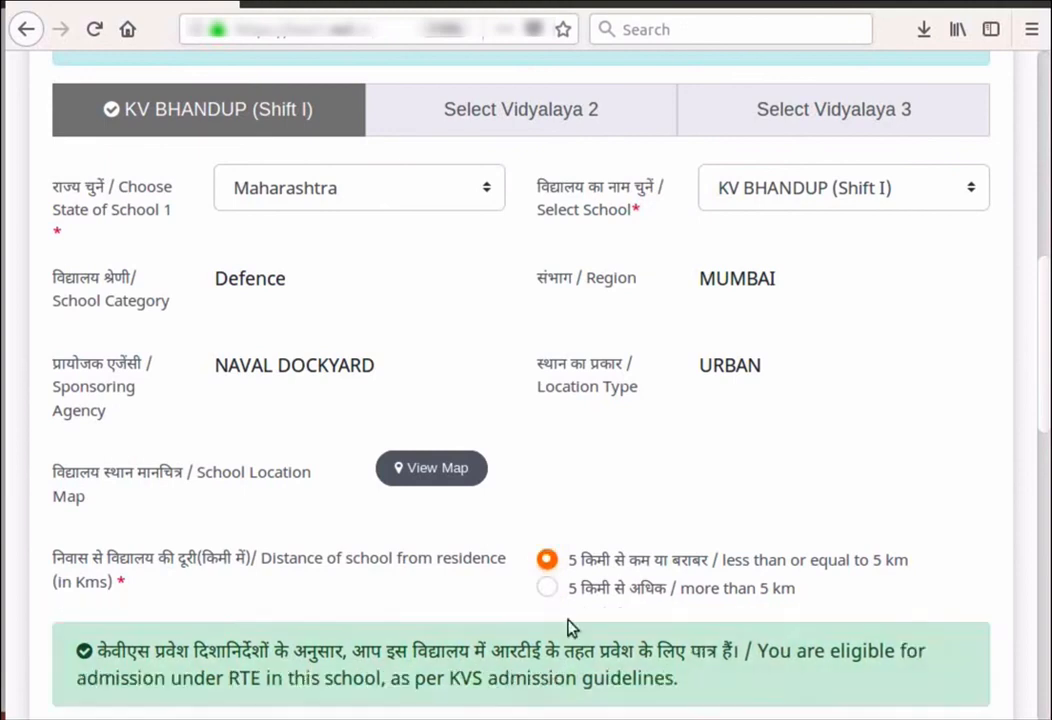
# Choose service priority category 1, covering central government employees and ex-servicemen, for the first school and select Mother as the parent considered for admission
pyautogui.scroll(-3, 573, 629)
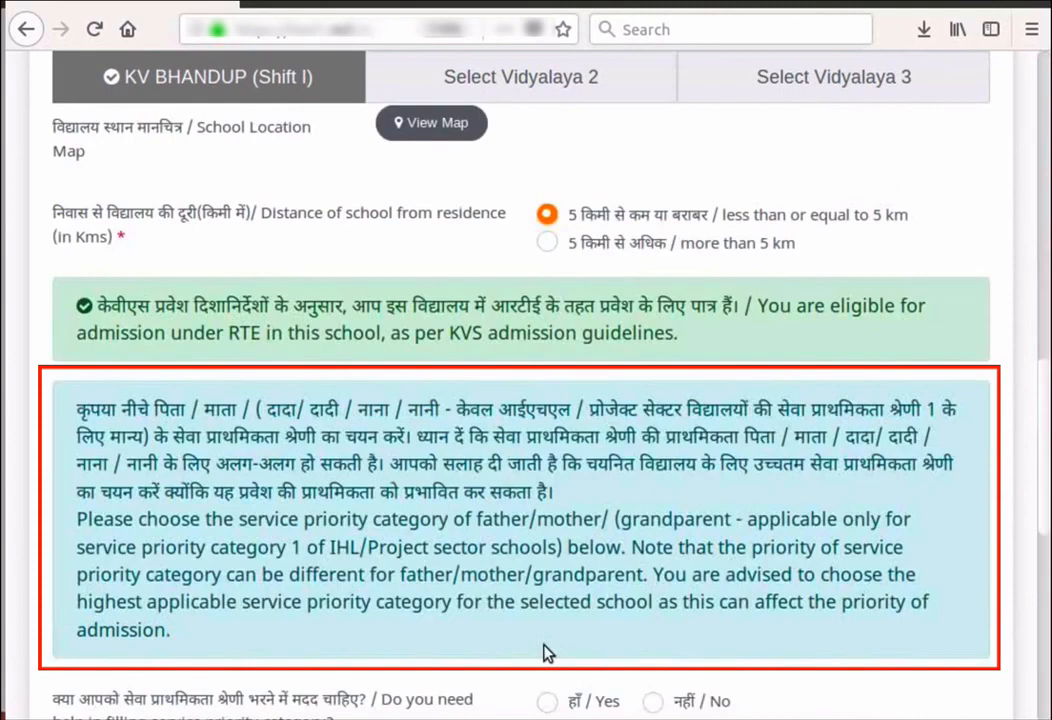
pyautogui.scroll(-2, 547, 655)
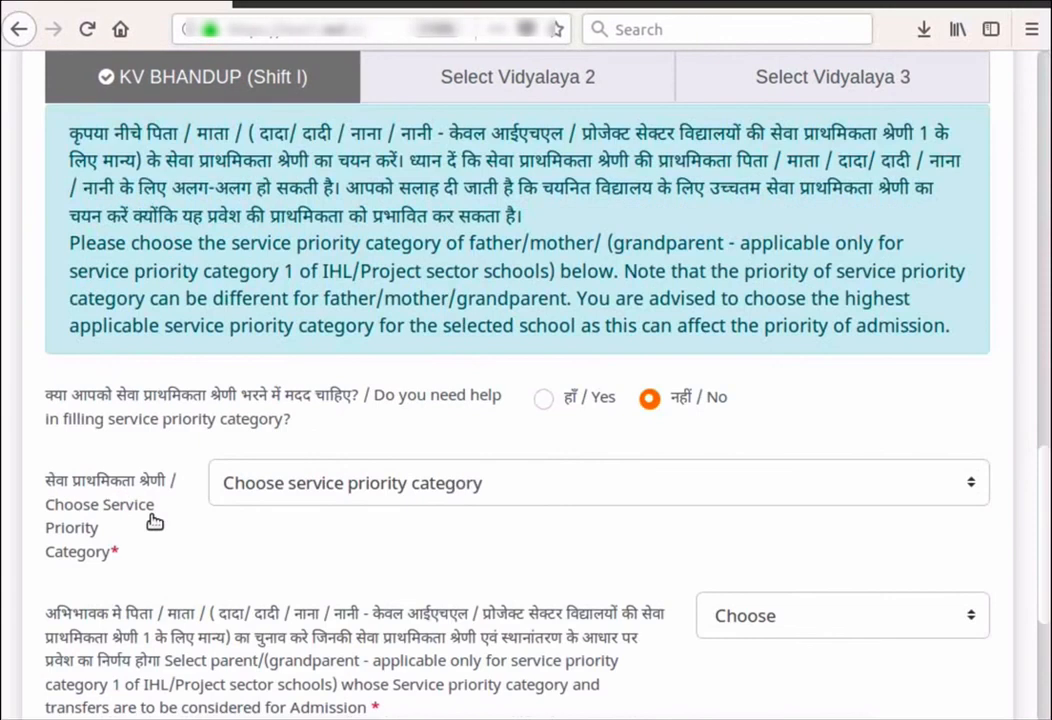
pyautogui.click(973, 483)
pyautogui.scroll(2, 920, 470)
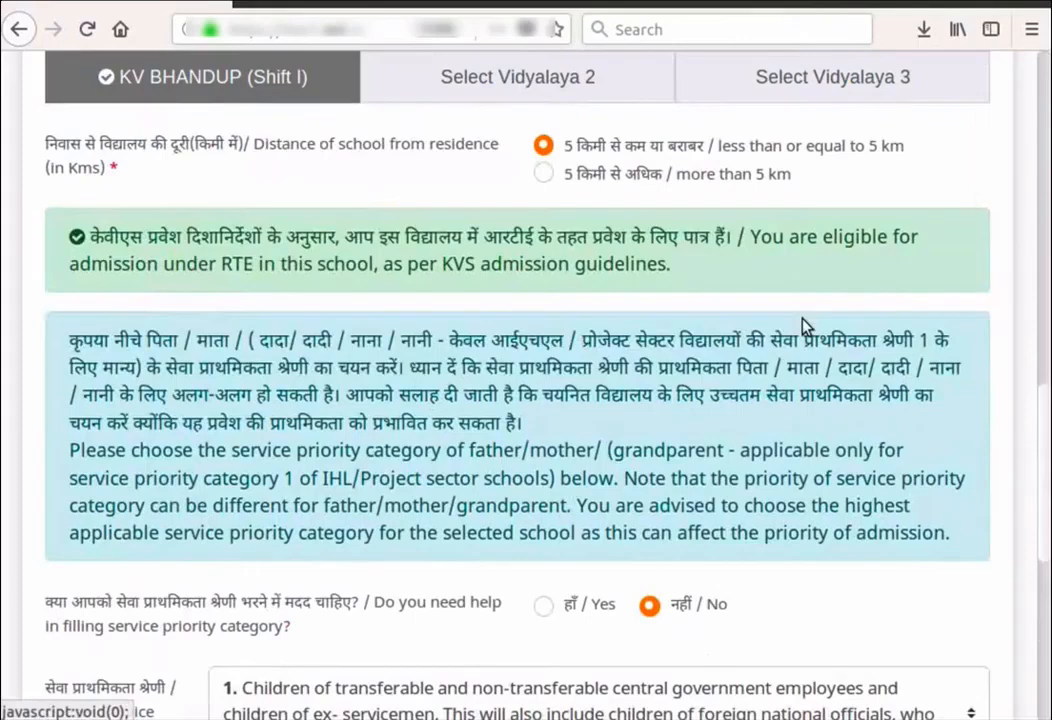
pyautogui.scroll(-3, 805, 326)
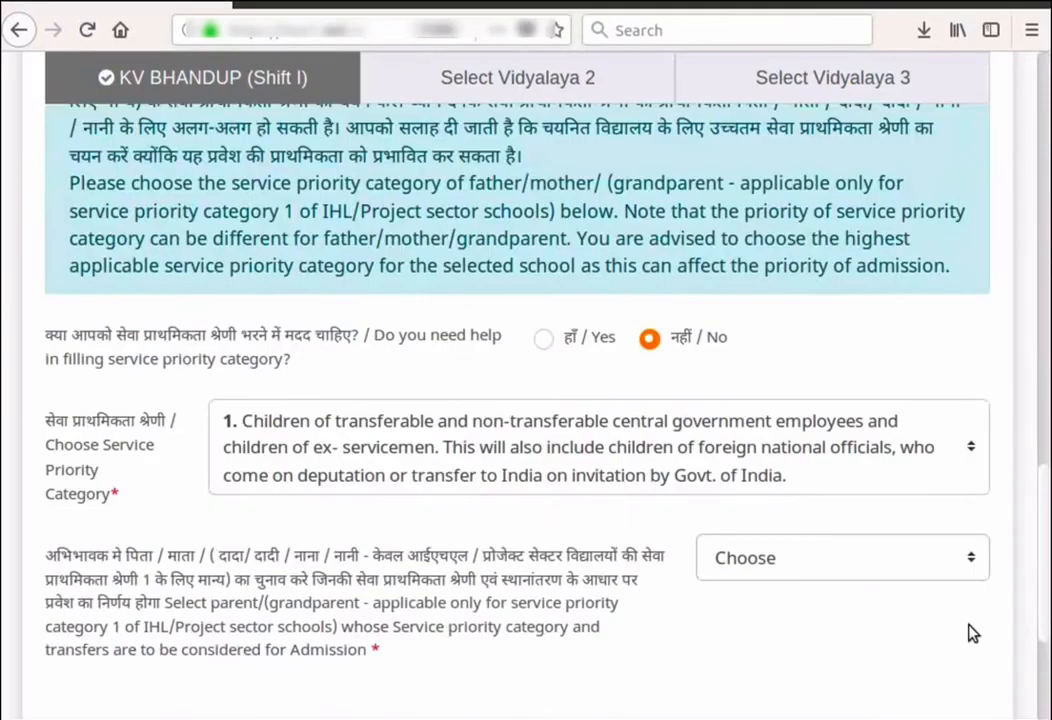
pyautogui.click(973, 558)
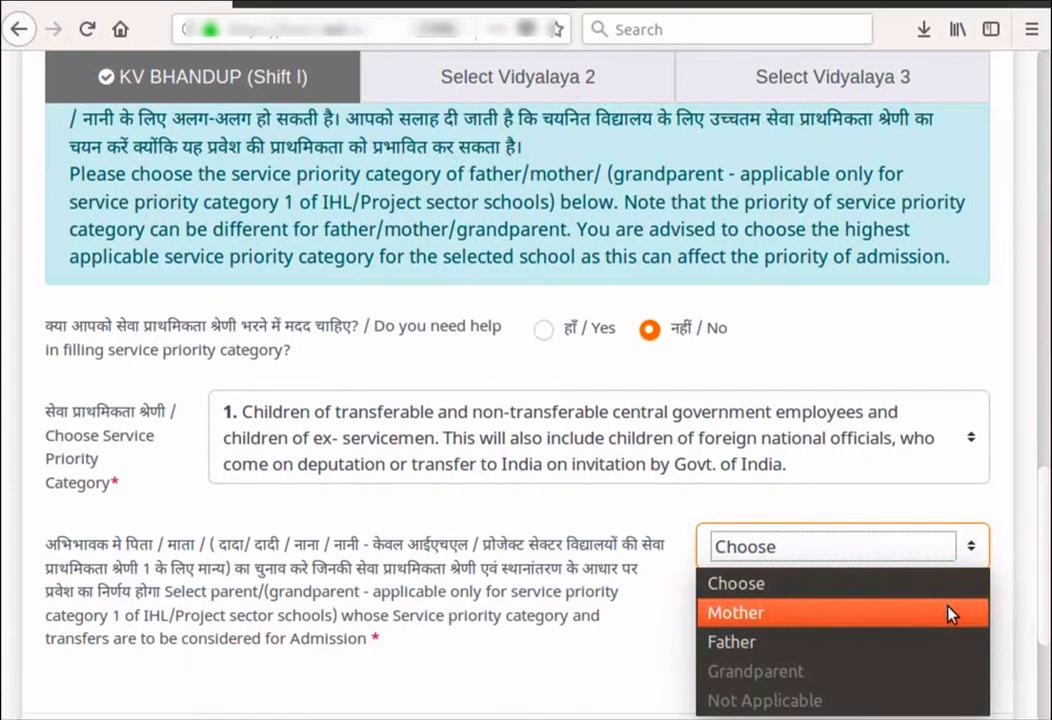
pyautogui.click(950, 614)
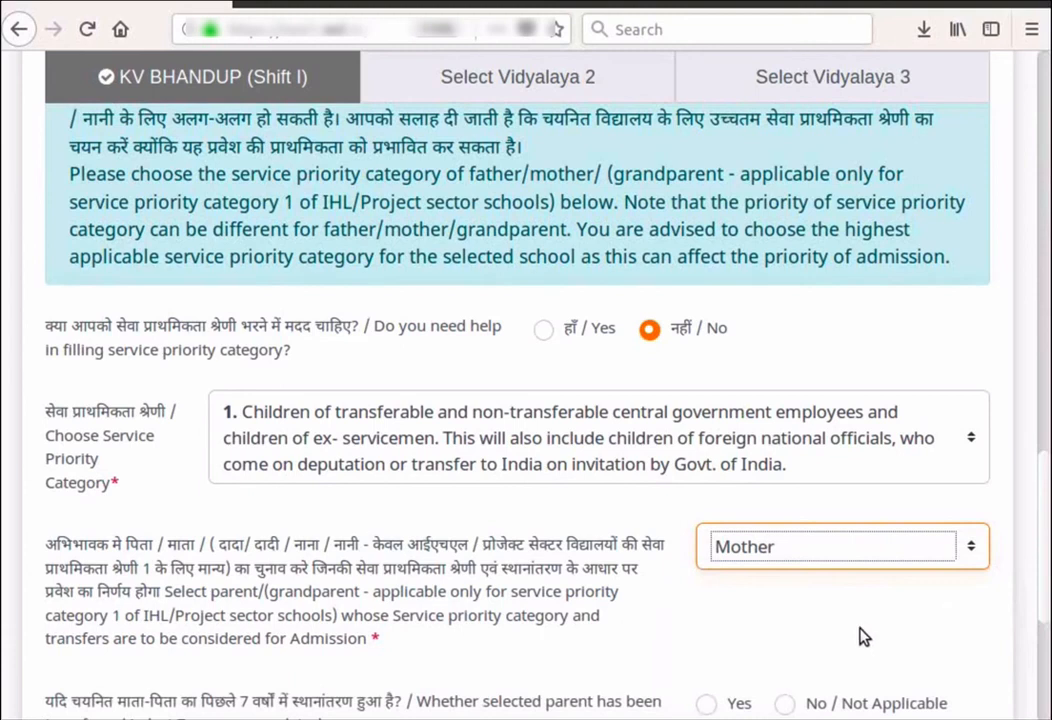
# Answer Yes to the selected parent's transfer in the last 7 years and examine the transfer details table
pyautogui.scroll(-3, 541, 590)
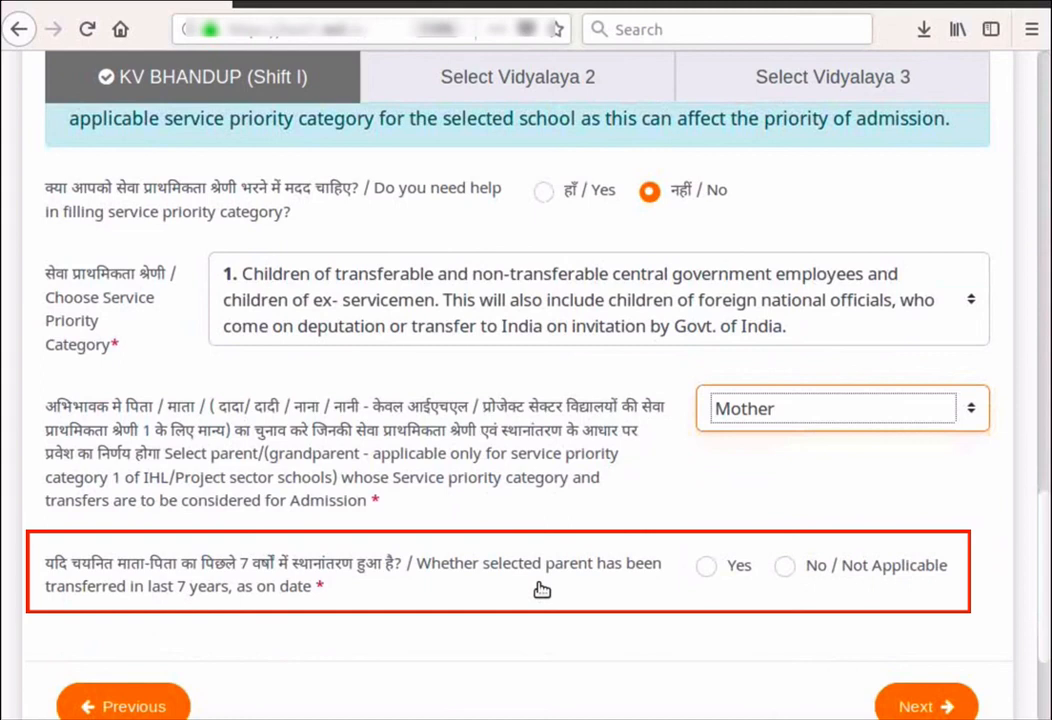
pyautogui.click(706, 566)
pyautogui.scroll(-5, 690, 590)
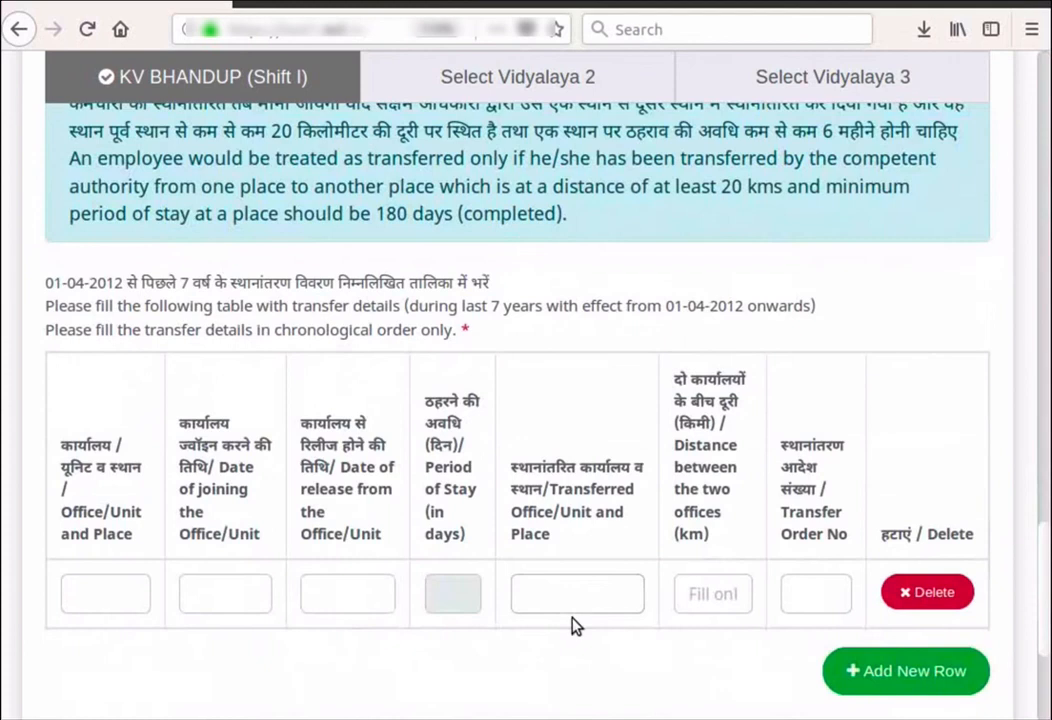
pyautogui.scroll(3, 575, 625)
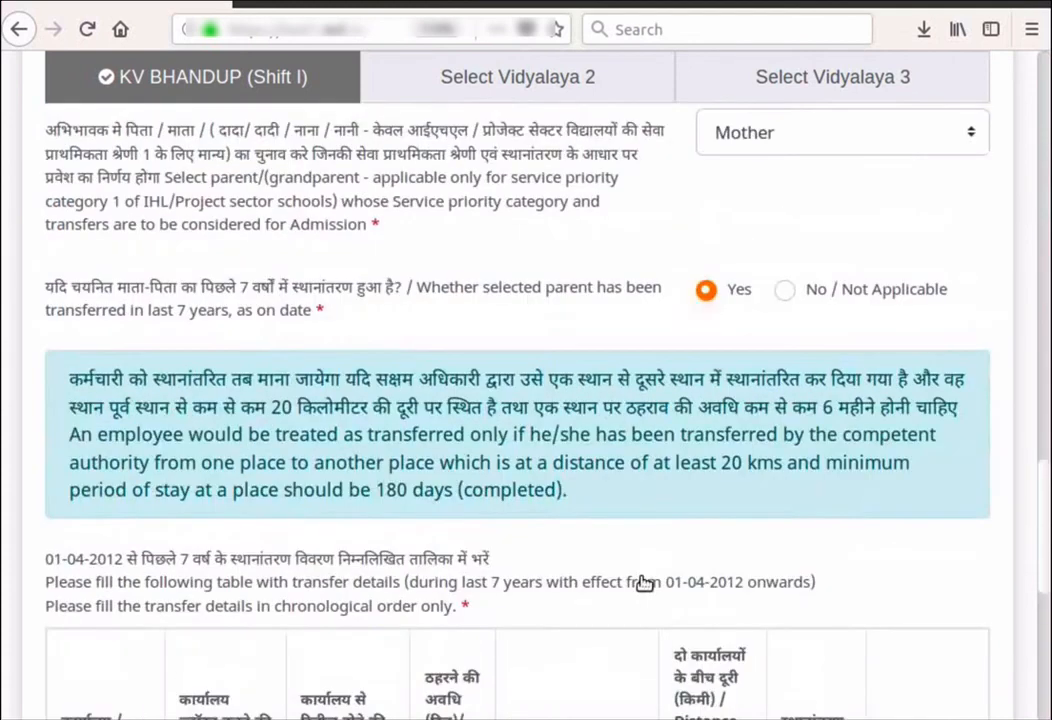
# Set the selected parent's transfer in the last 7 years to No / Not Applicable and save the application
pyautogui.click(785, 290)
pyautogui.scroll(5, 815, 300)
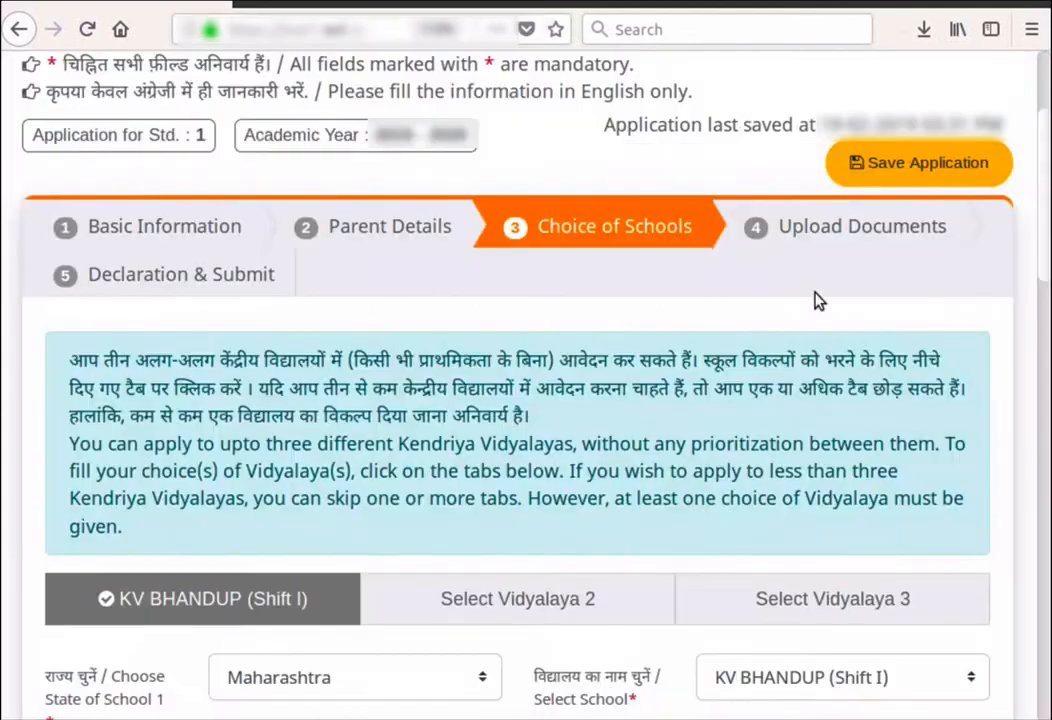
pyautogui.click(866, 172)
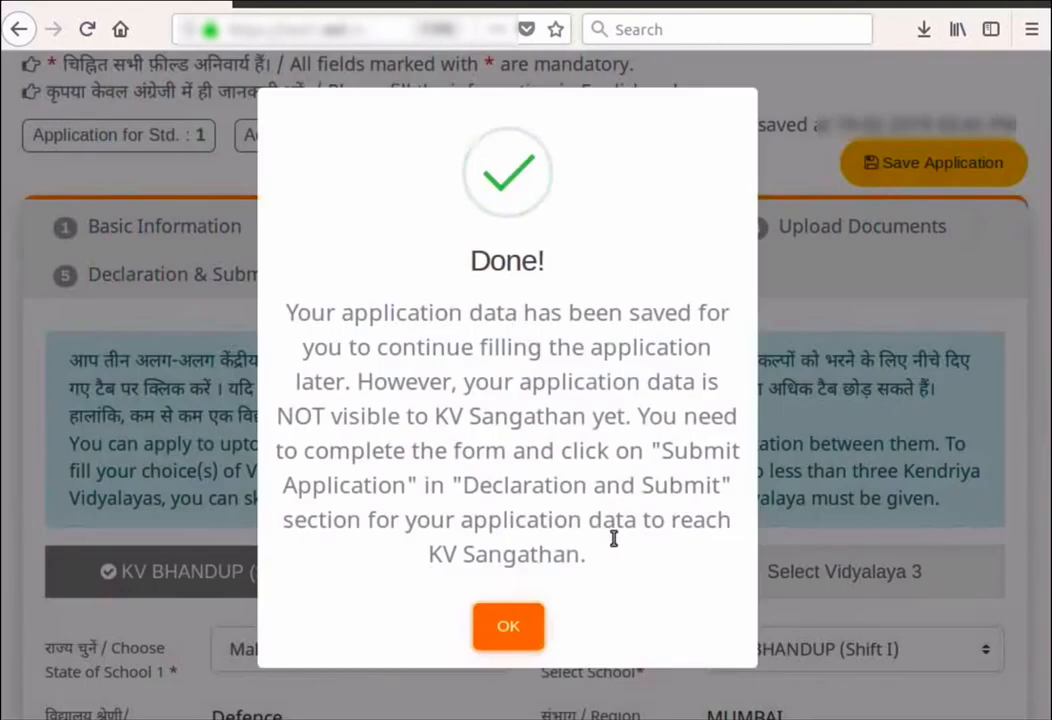
pyautogui.click(508, 628)
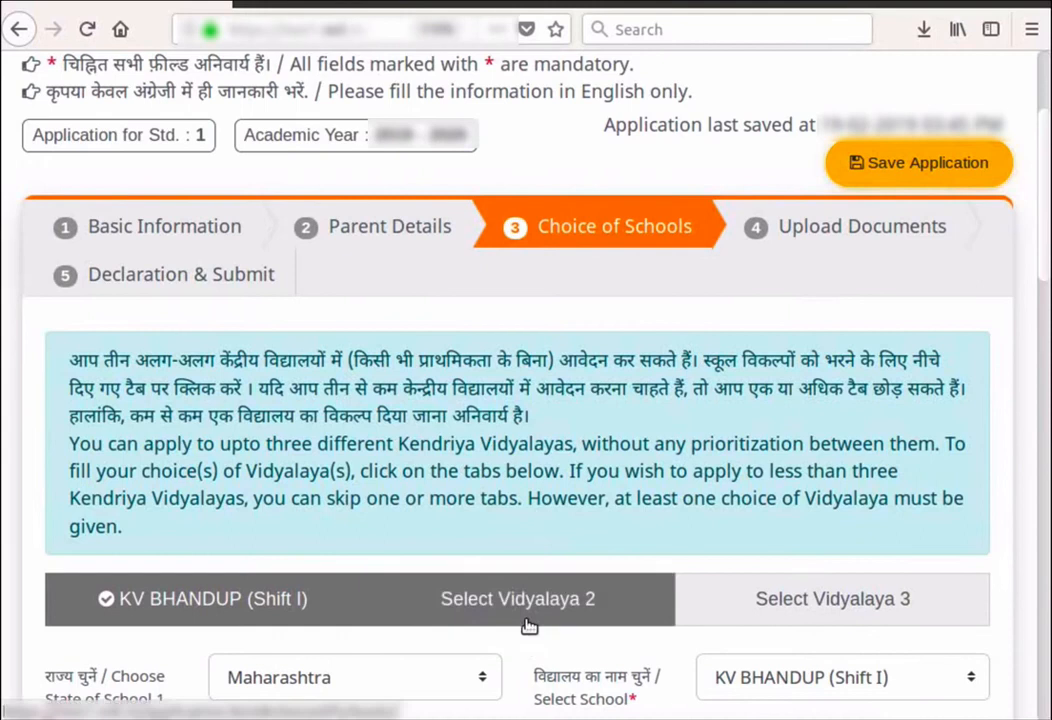
# Open the second Vidyalaya choice and review its school, distance, service priority category, sub category and selected parent
pyautogui.click(528, 625)
pyautogui.scroll(-3, 528, 625)
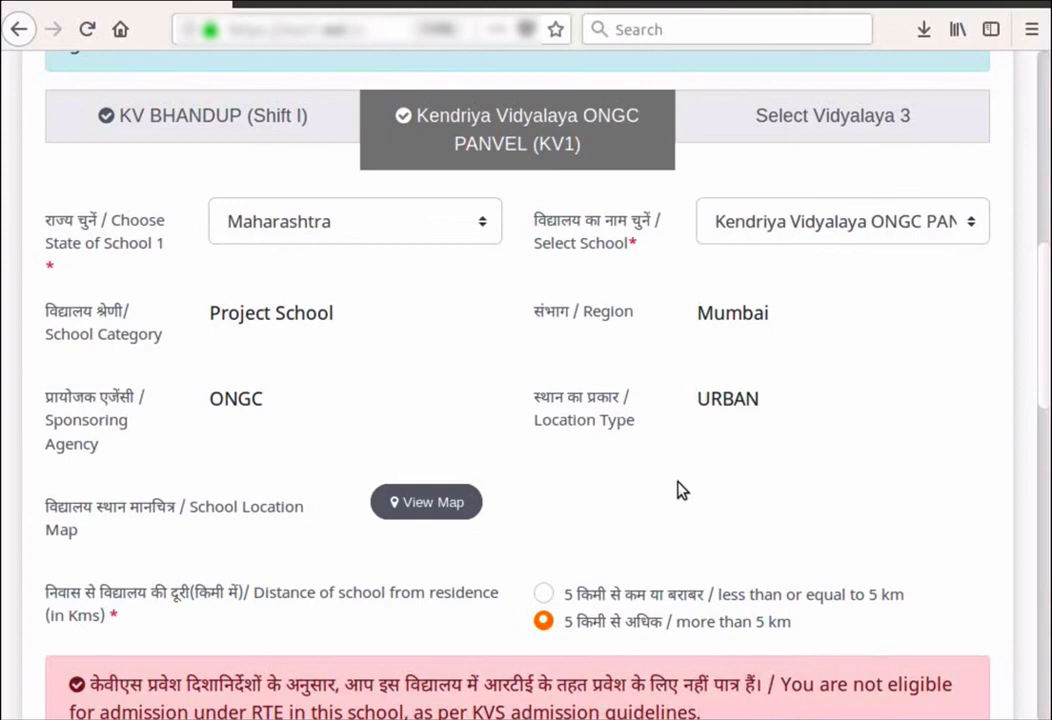
pyautogui.scroll(-6, 677, 490)
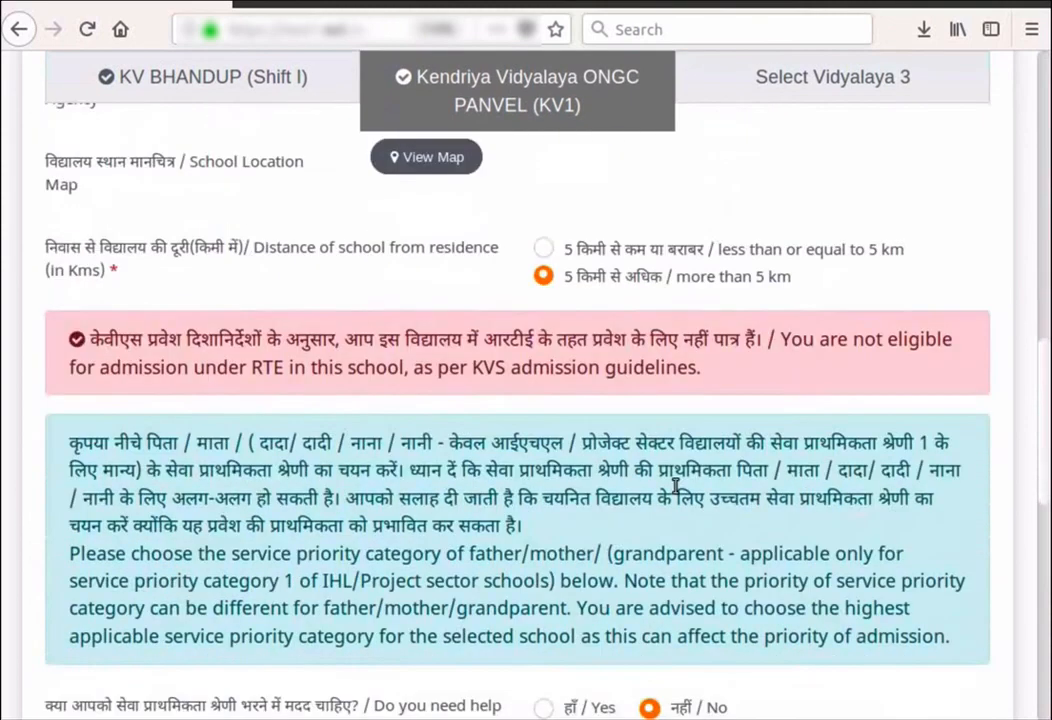
pyautogui.scroll(-7, 677, 490)
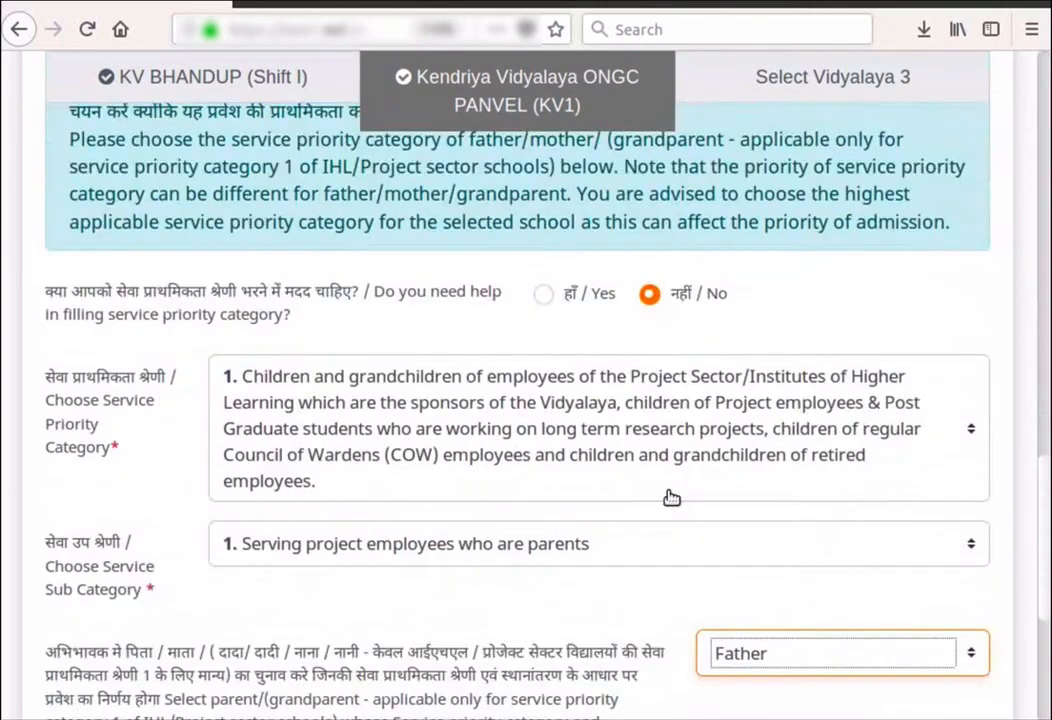
pyautogui.scroll(-4, 671, 497)
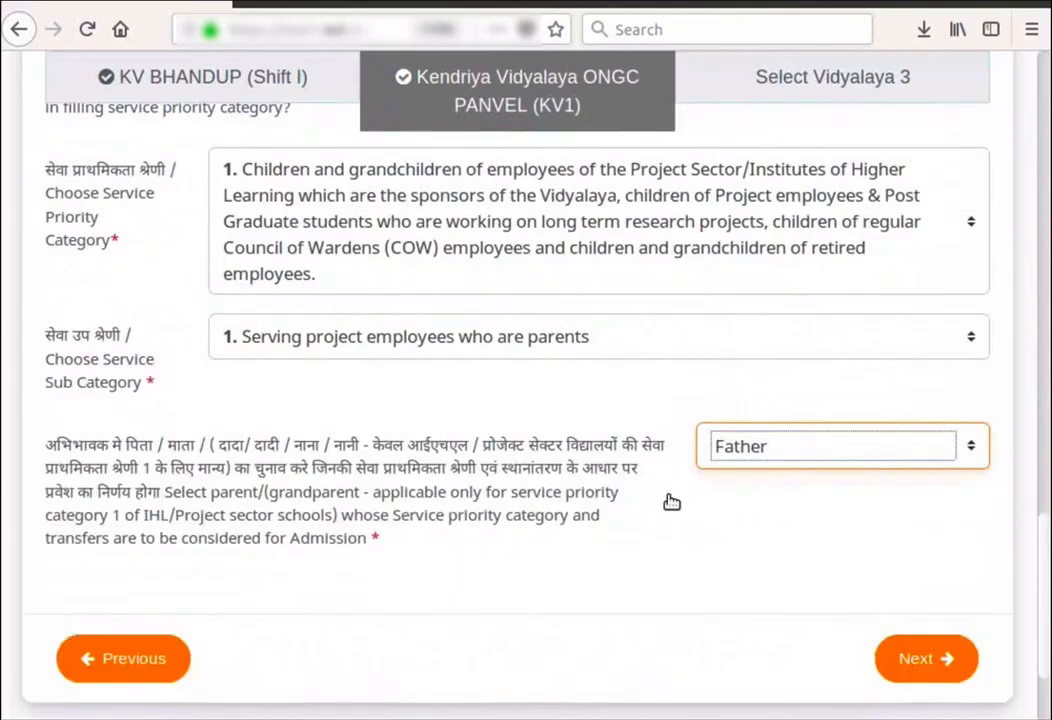
pyautogui.scroll(-2, 671, 501)
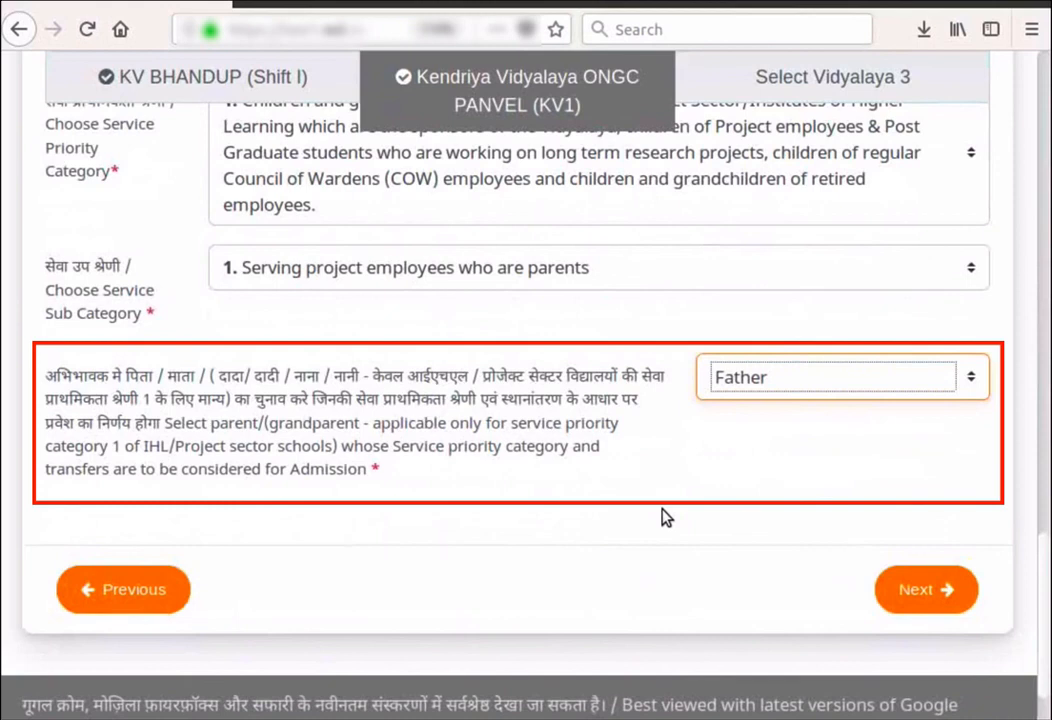
pyautogui.scroll(3, 665, 516)
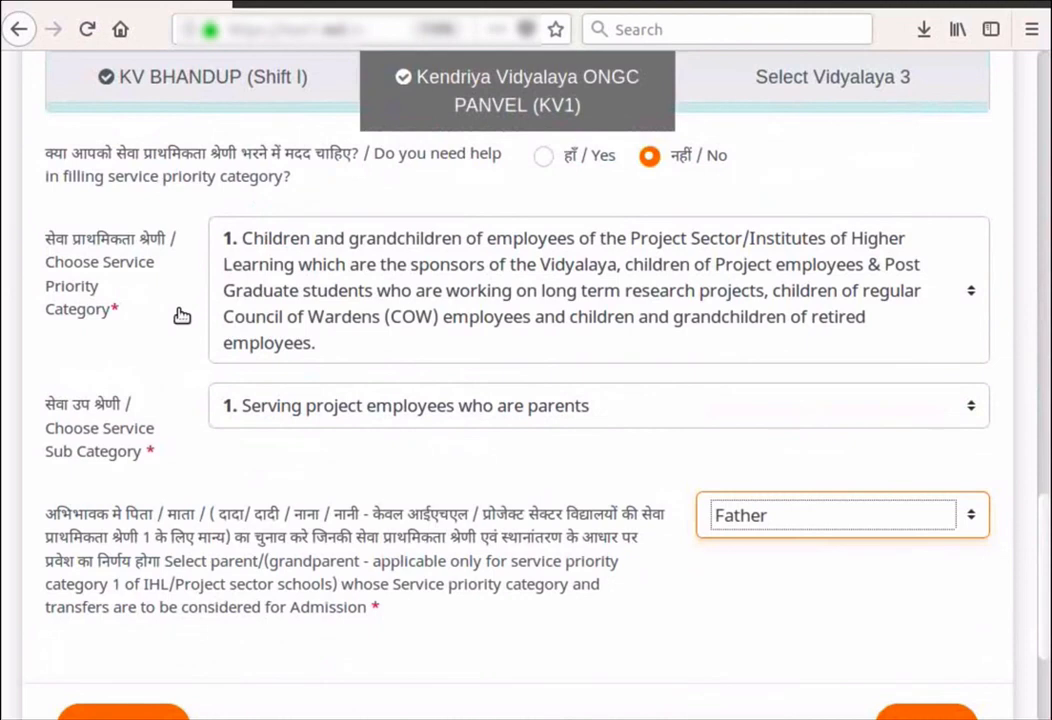
pyautogui.scroll(8, 780, 587)
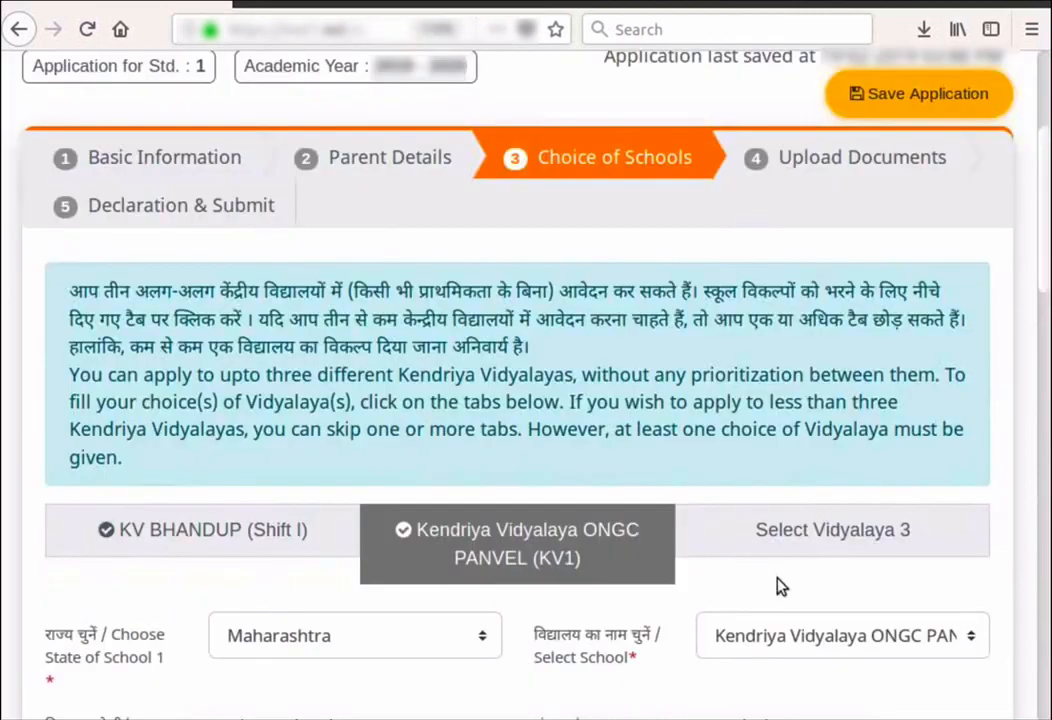
# Open the third Vidyalaya choice and review its school, distance, service priority category, sub category and grandparent selection
pyautogui.click(815, 551)
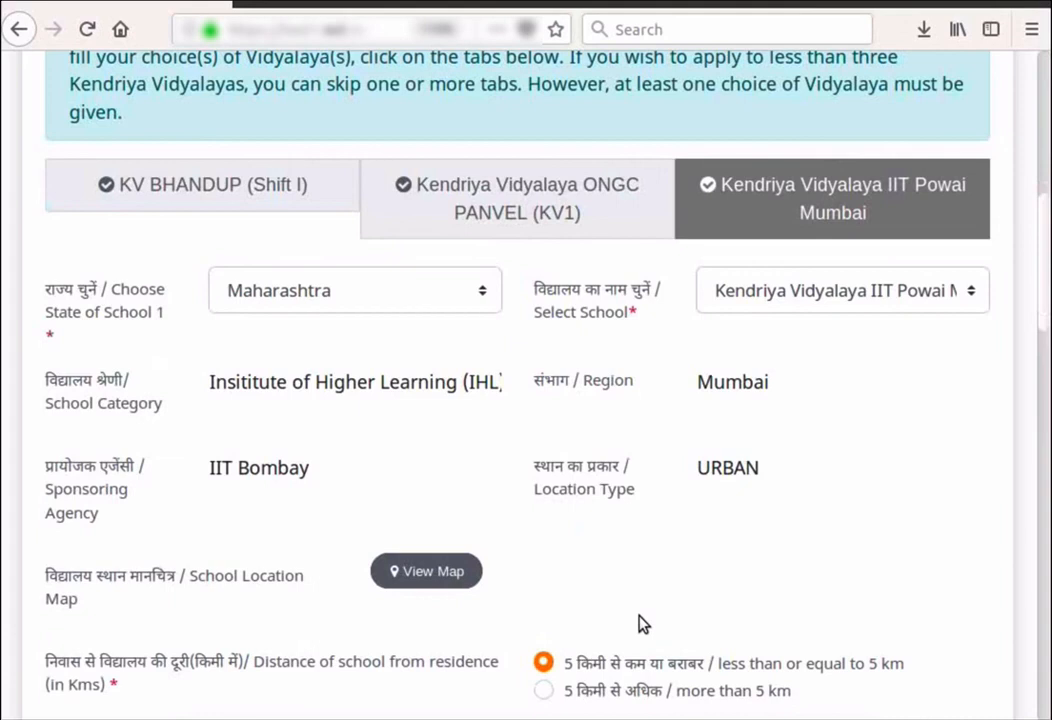
pyautogui.scroll(-5, 641, 624)
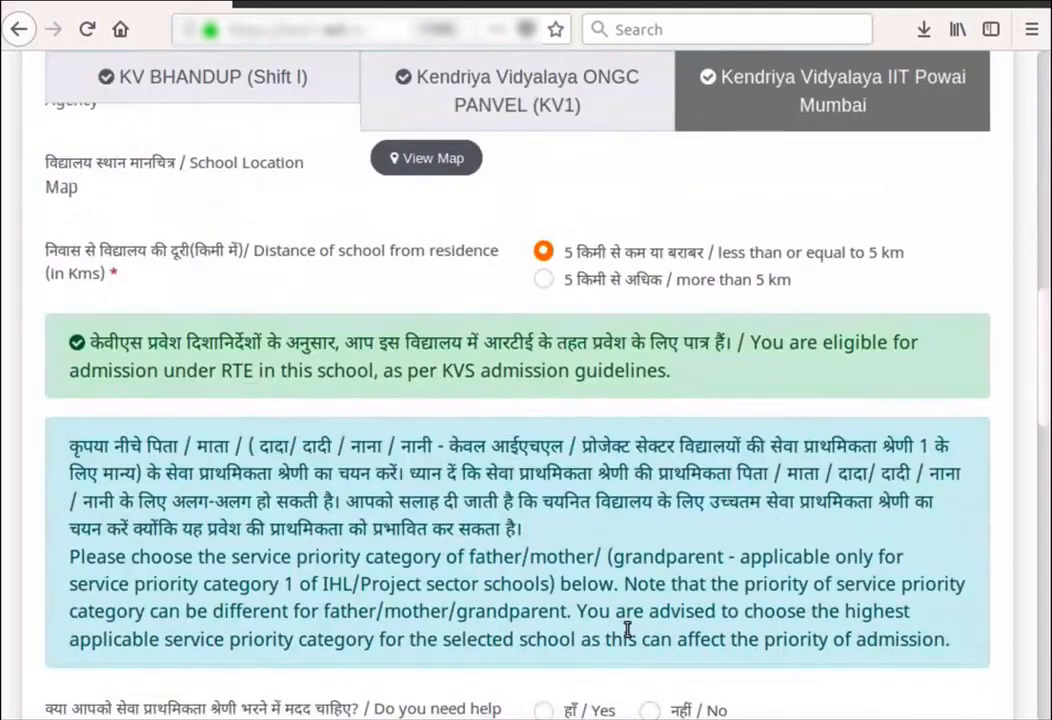
pyautogui.scroll(-5, 627, 630)
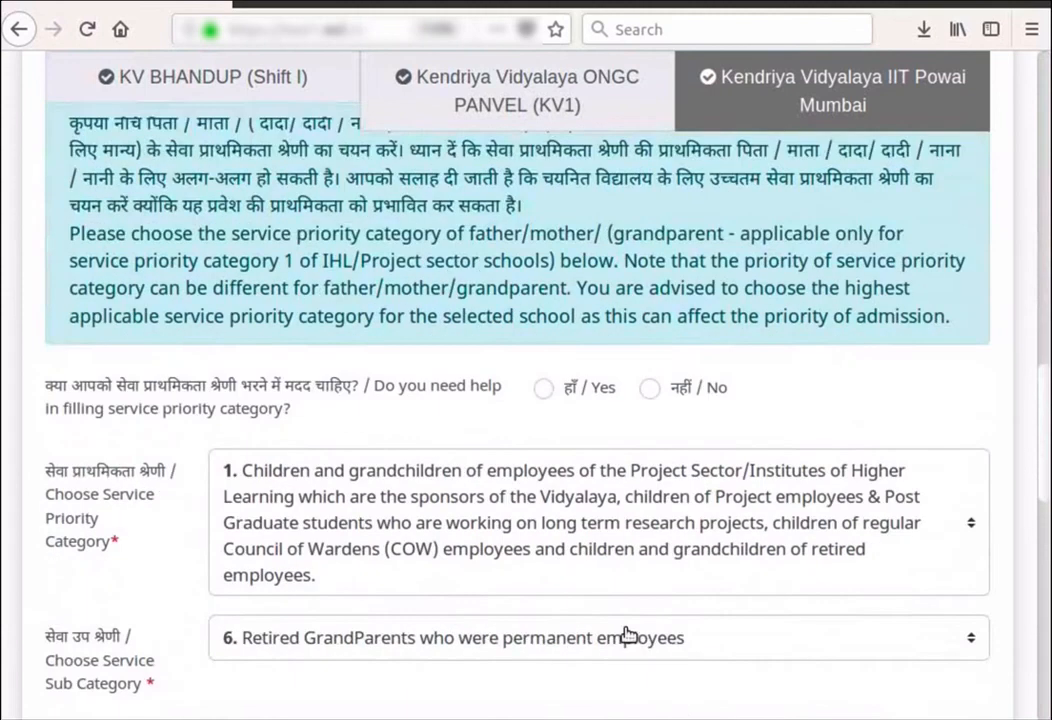
pyautogui.scroll(-4, 624, 636)
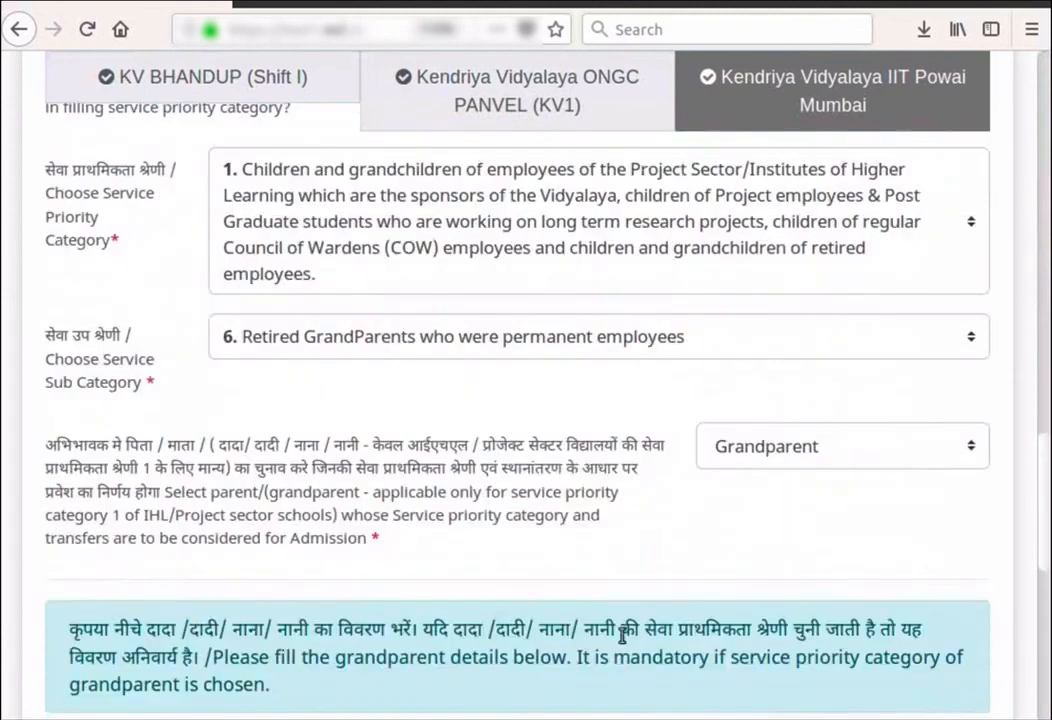
pyautogui.scroll(1, 622, 636)
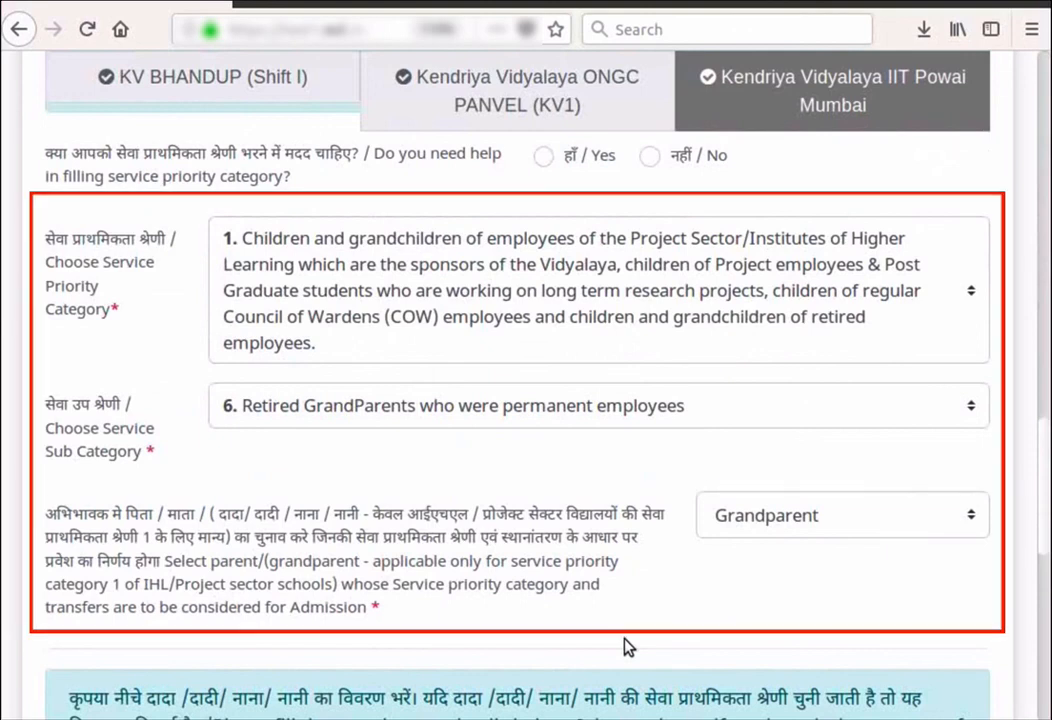
# Save the application with all three school choices and proceed to the Upload Documents section
pyautogui.scroll(10, 624, 646)
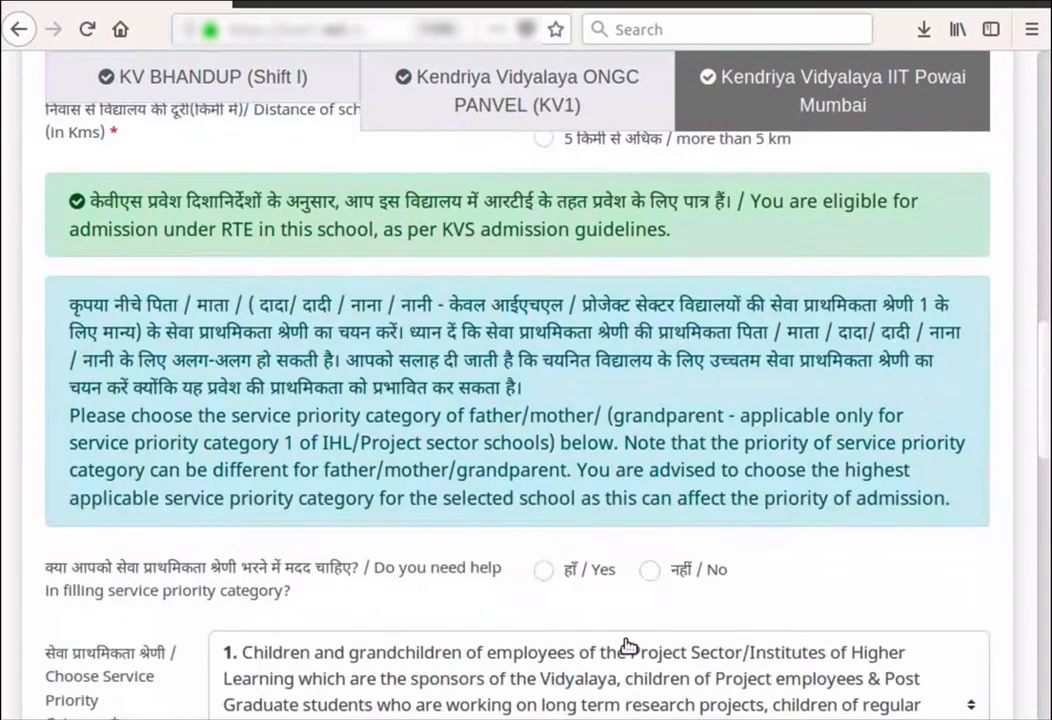
pyautogui.scroll(3, 627, 641)
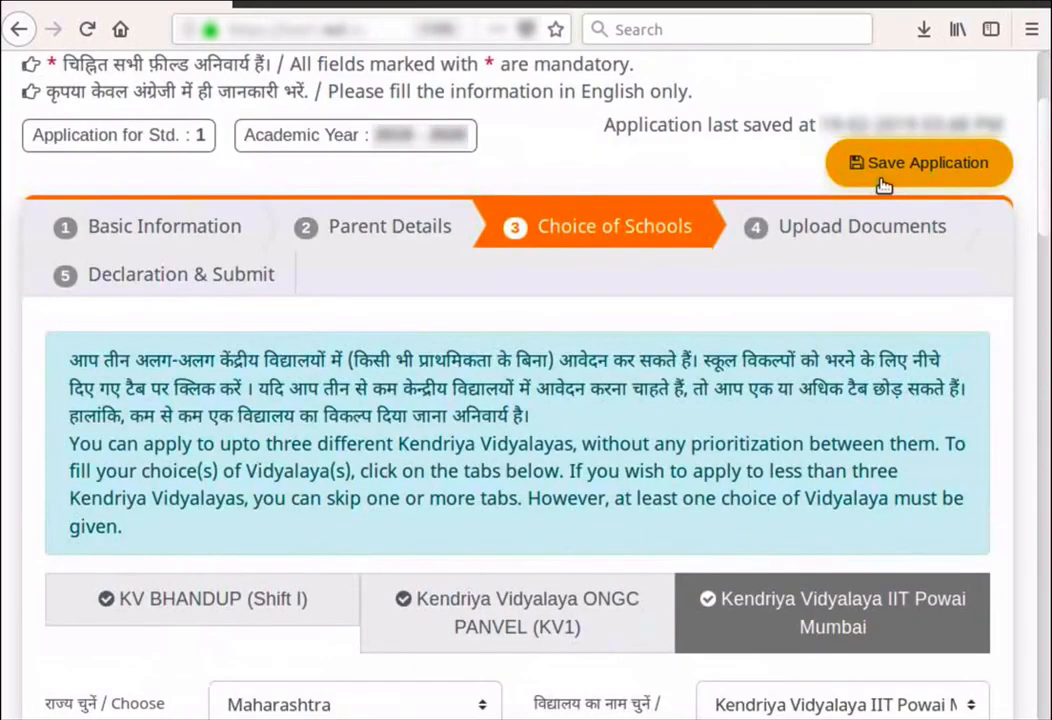
pyautogui.click(882, 180)
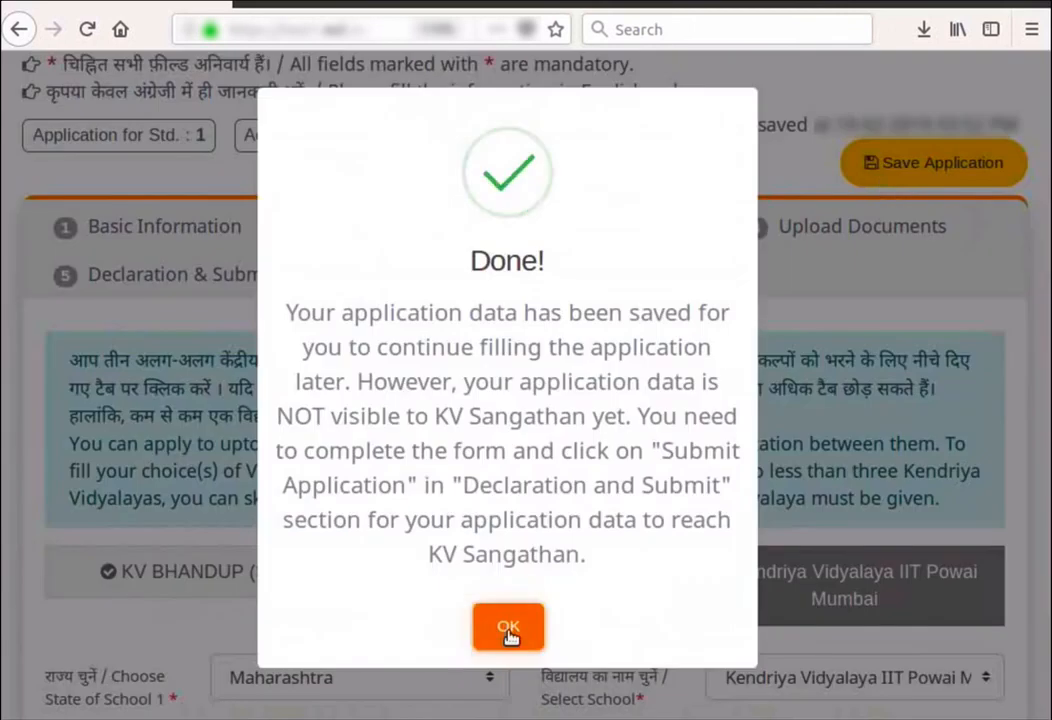
pyautogui.click(508, 632)
pyautogui.scroll(-10, 594, 657)
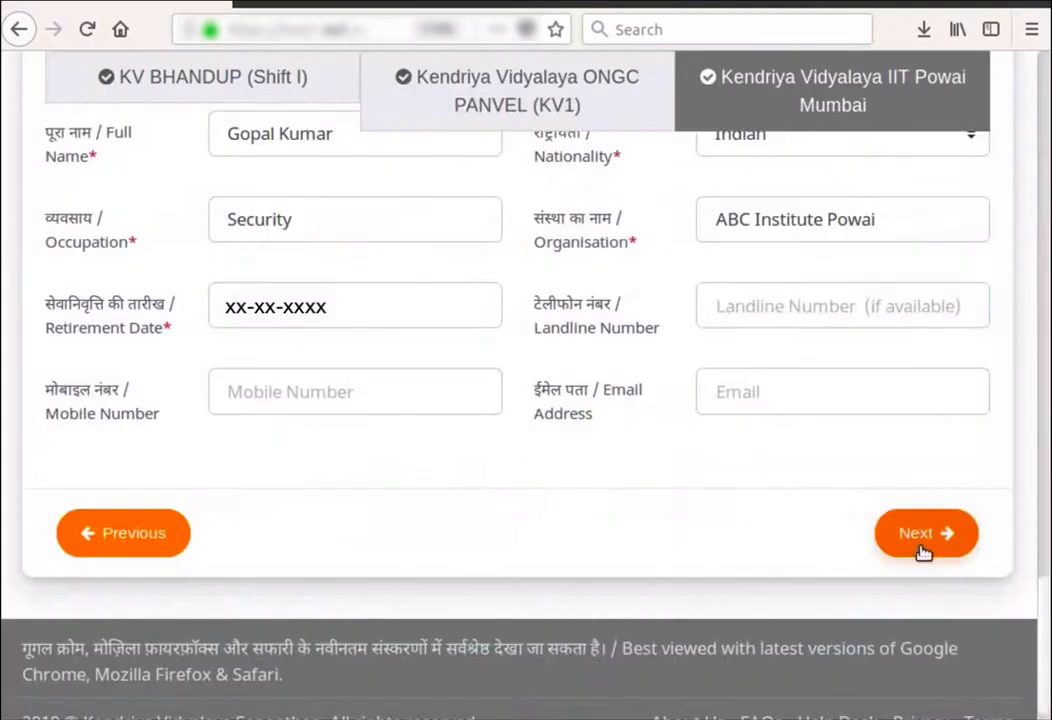
pyautogui.click(920, 548)
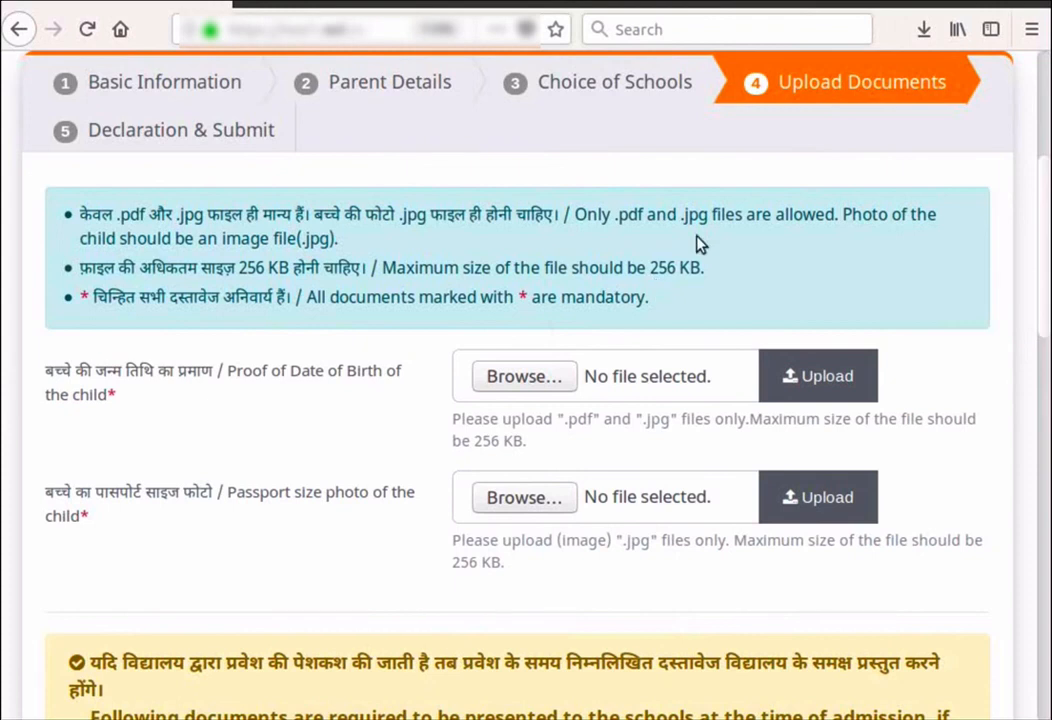
# Upload birth-certificate.pdf from the Desktop as the child's proof of date of birth
pyautogui.click(524, 376)
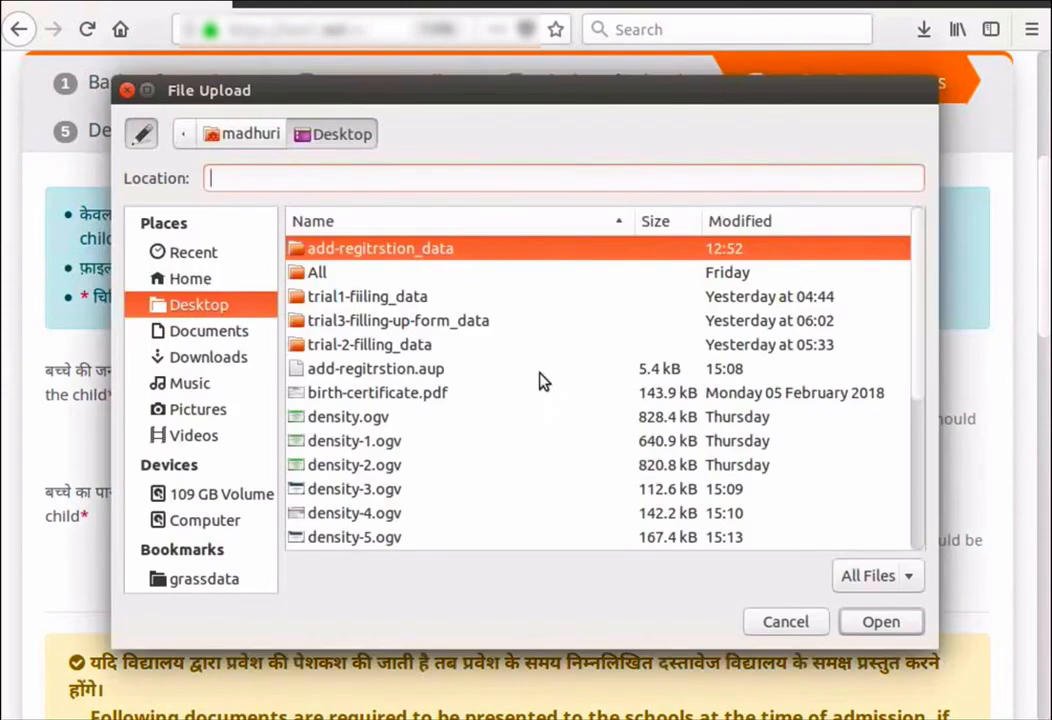
pyautogui.click(520, 392)
pyautogui.scroll(-2, 439, 345)
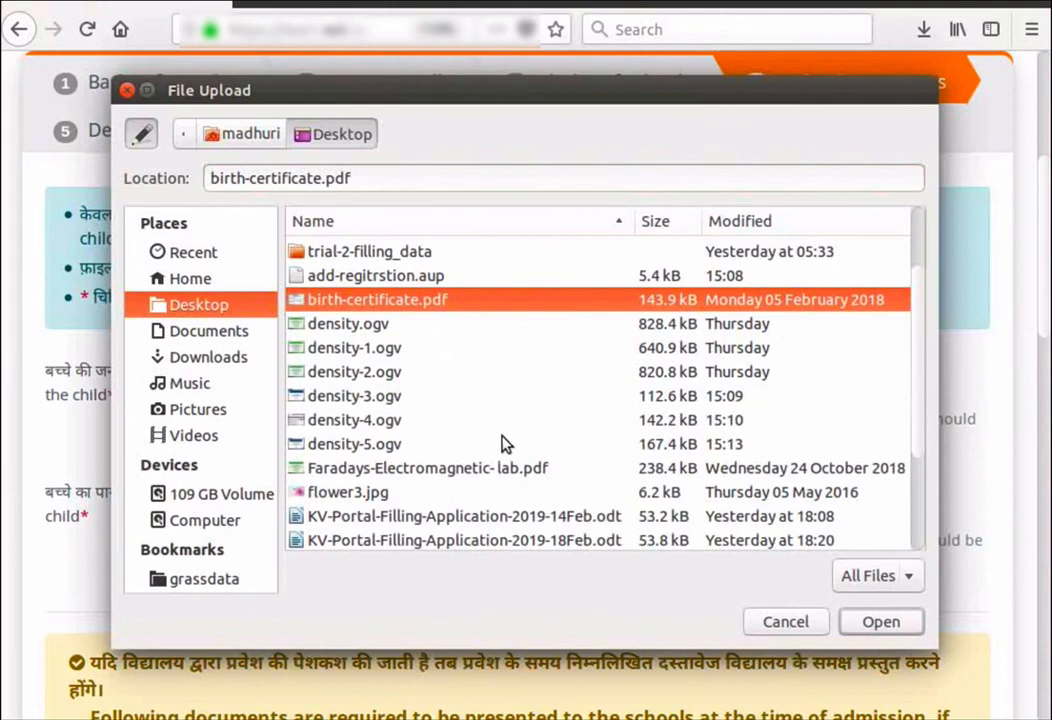
pyautogui.click(869, 628)
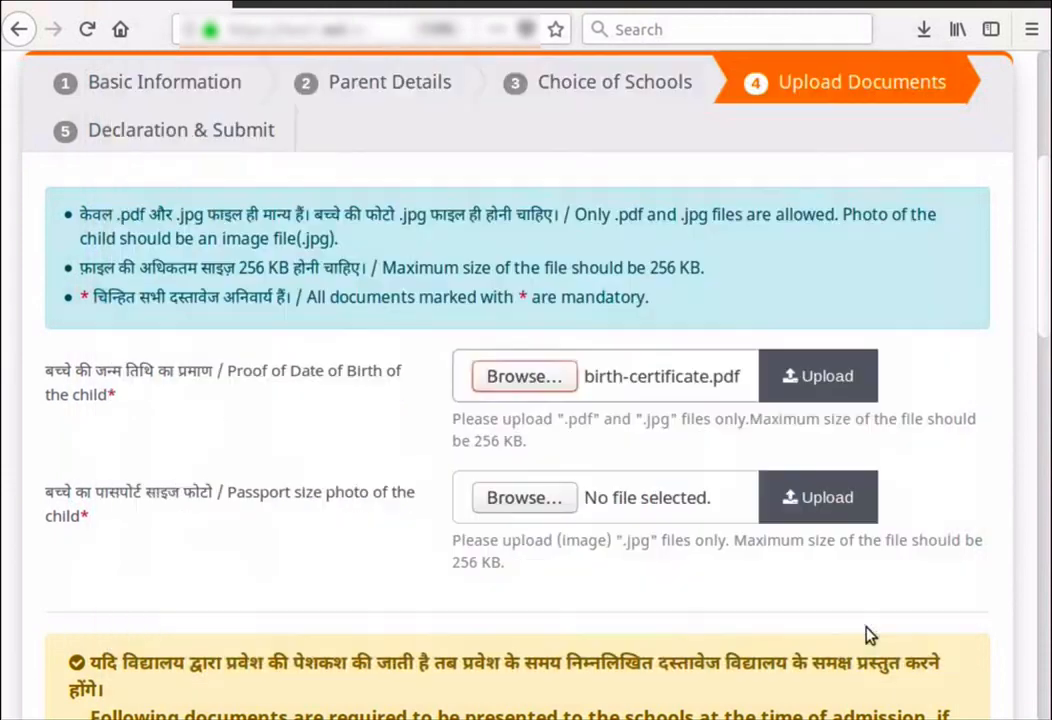
pyautogui.click(798, 398)
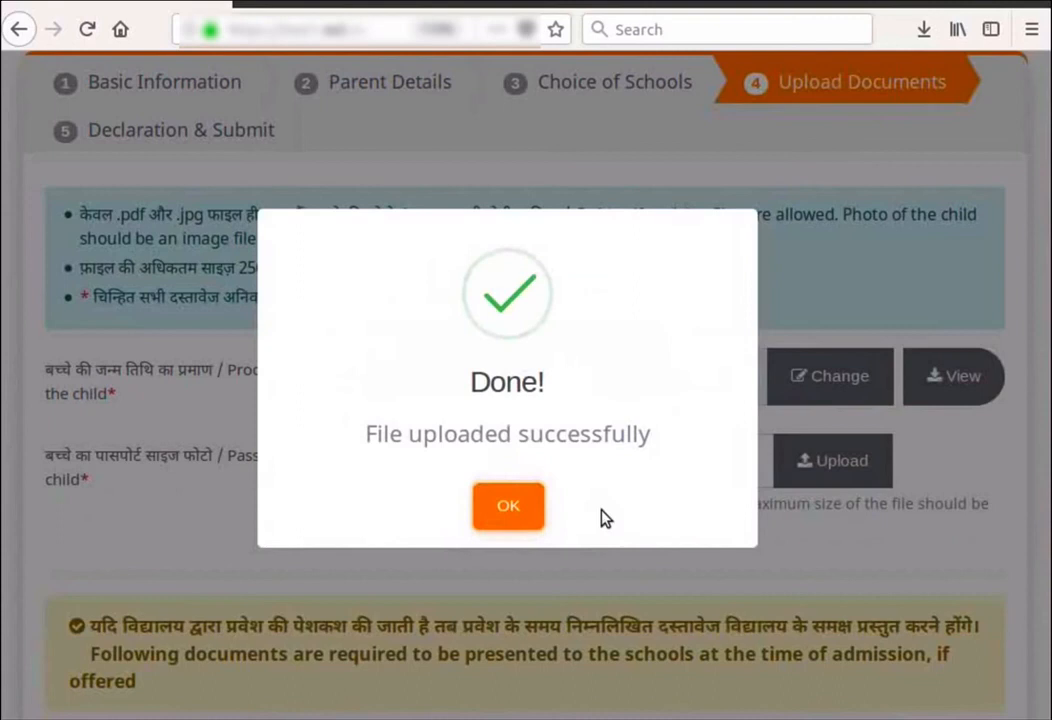
# Upload flower3.jpg from the Desktop as the child's passport size photo
pyautogui.click(512, 516)
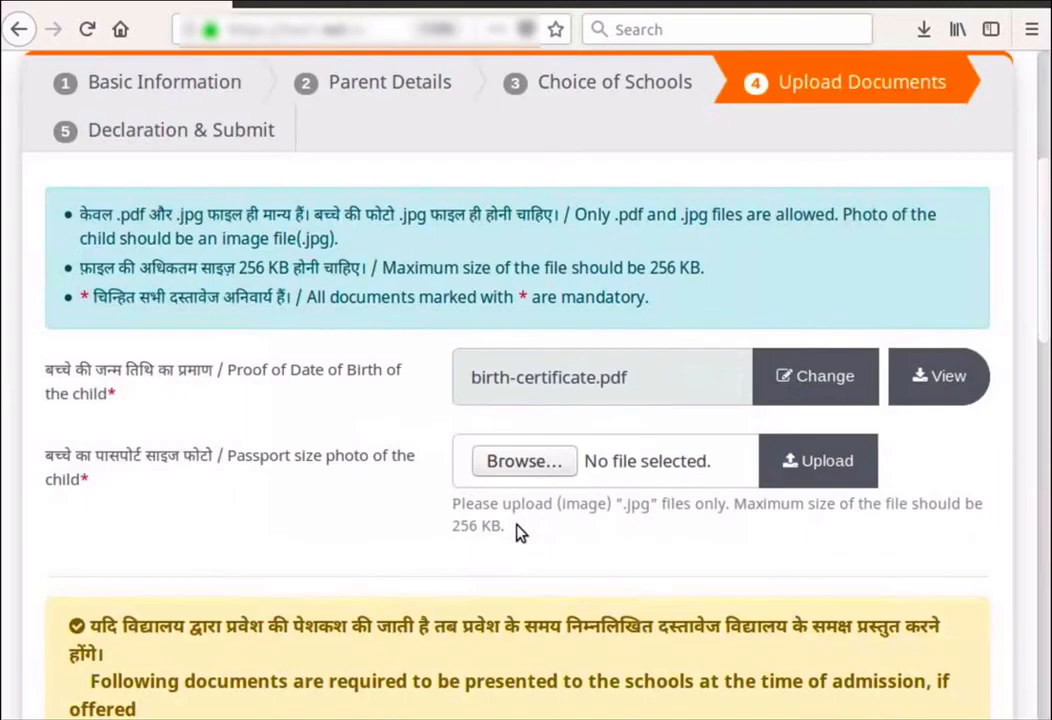
pyautogui.click(529, 472)
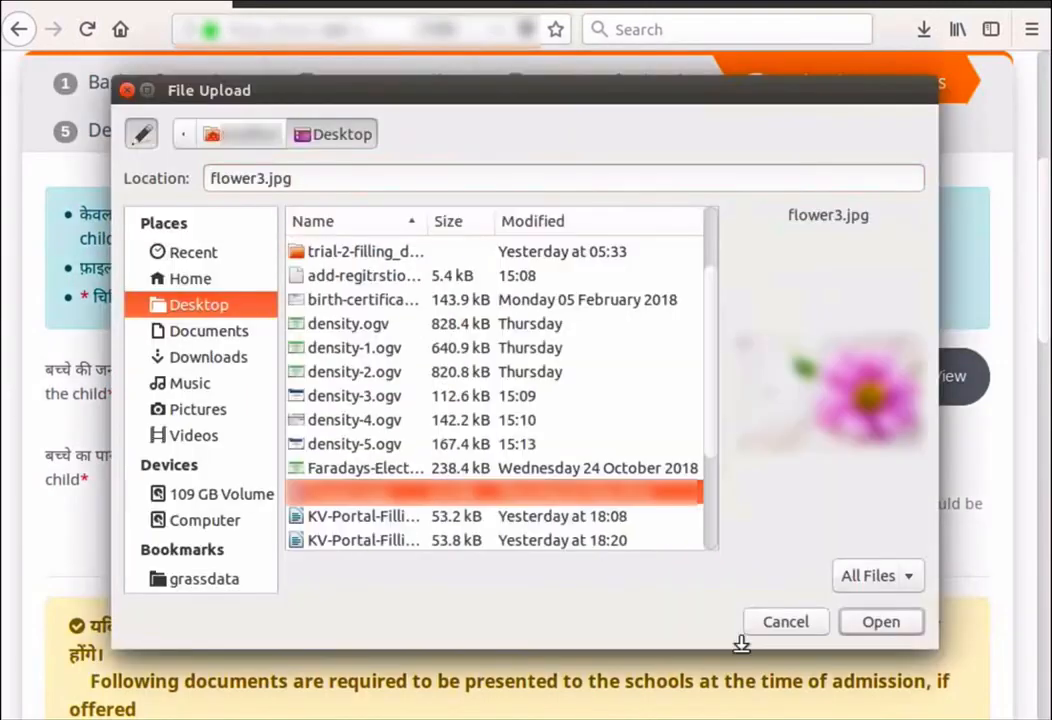
pyautogui.click(880, 623)
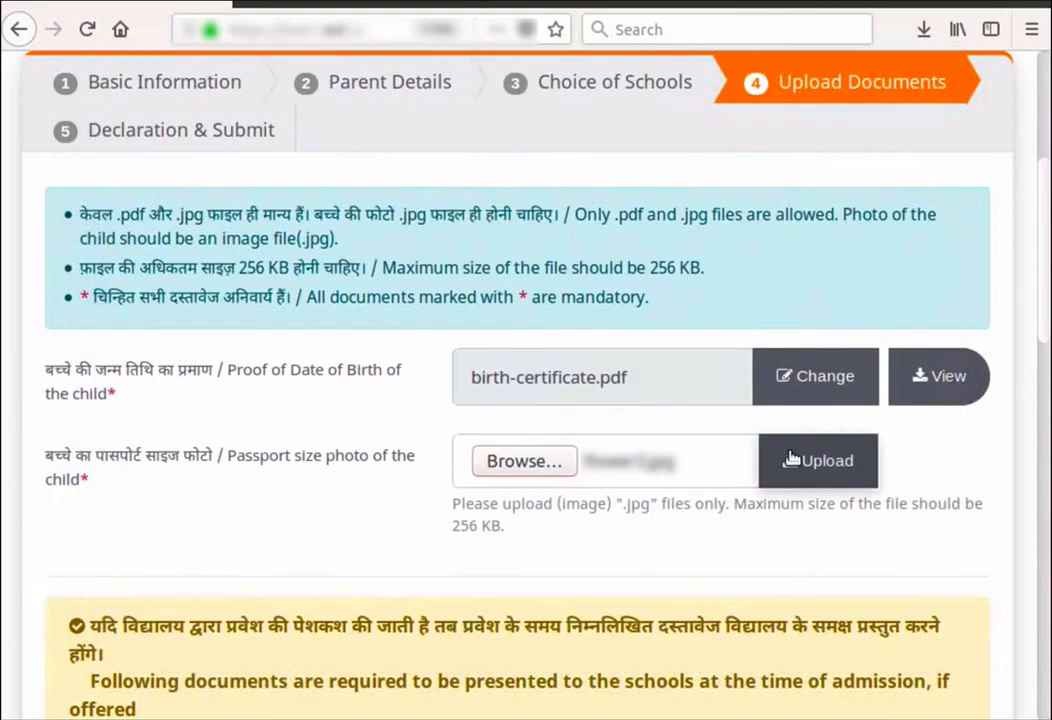
pyautogui.click(792, 460)
pyautogui.click(505, 509)
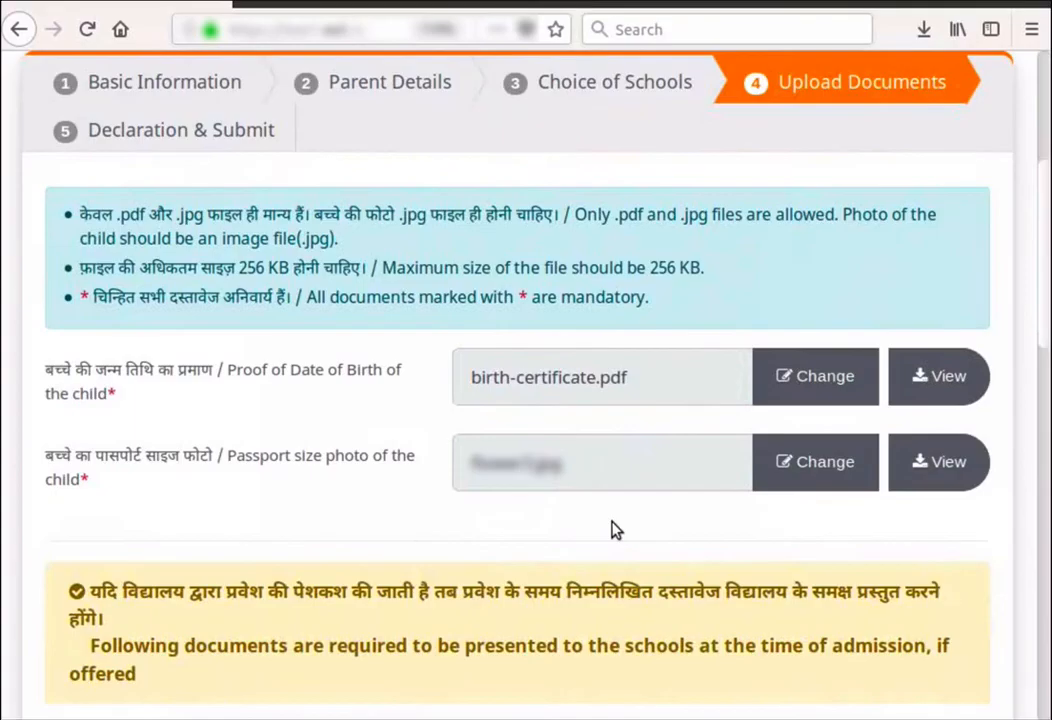
# Save the application with both uploaded documents and proceed to the Declaration & Submit section
pyautogui.scroll(-5, 620, 530)
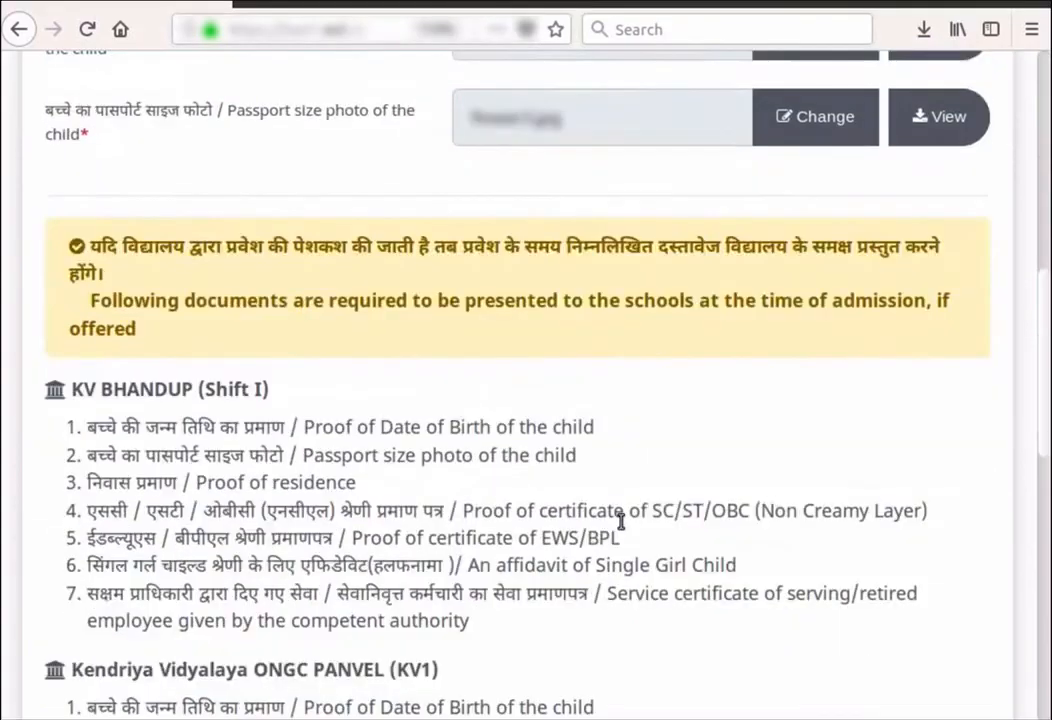
pyautogui.scroll(-1, 580, 540)
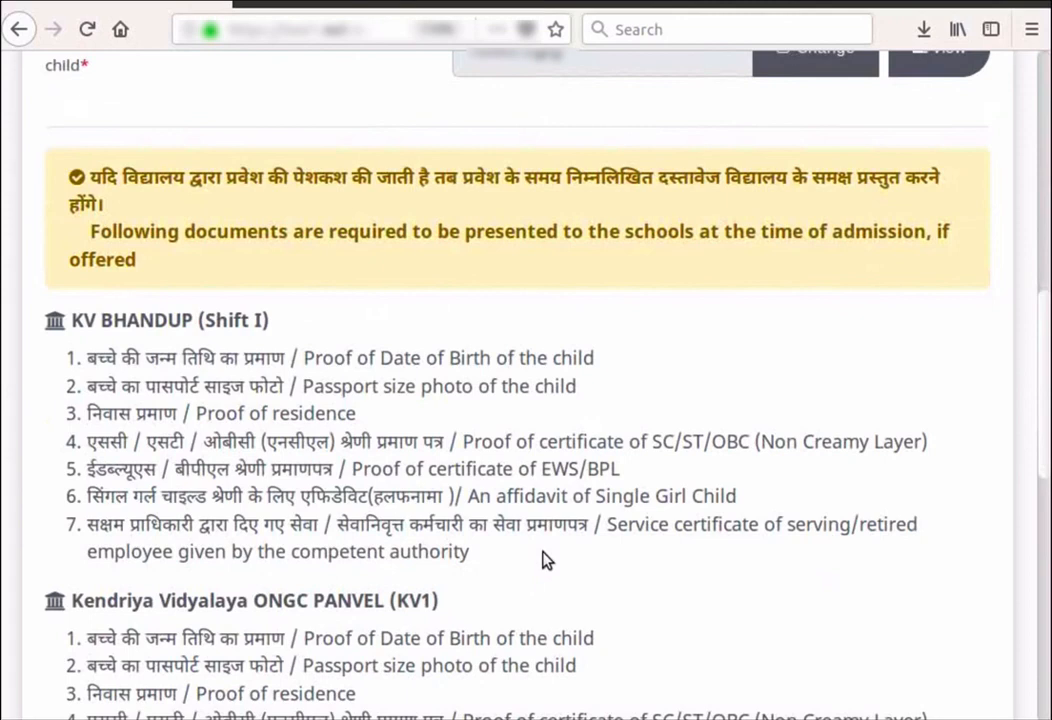
pyautogui.scroll(-3, 545, 560)
pyautogui.scroll(-5, 545, 560)
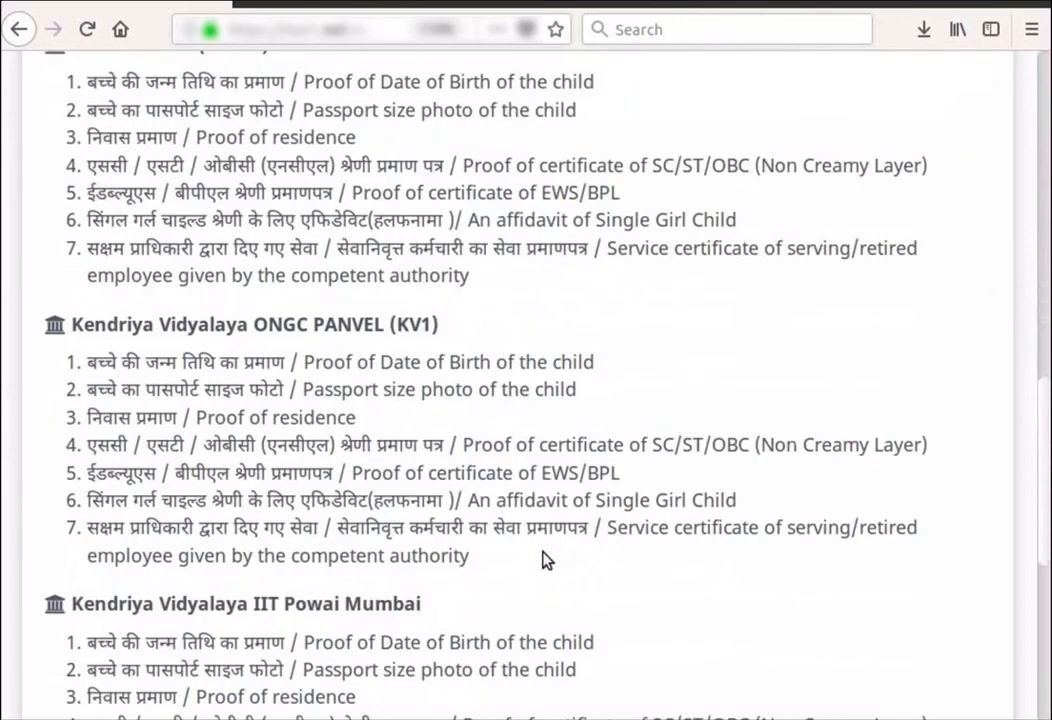
pyautogui.scroll(-2, 545, 559)
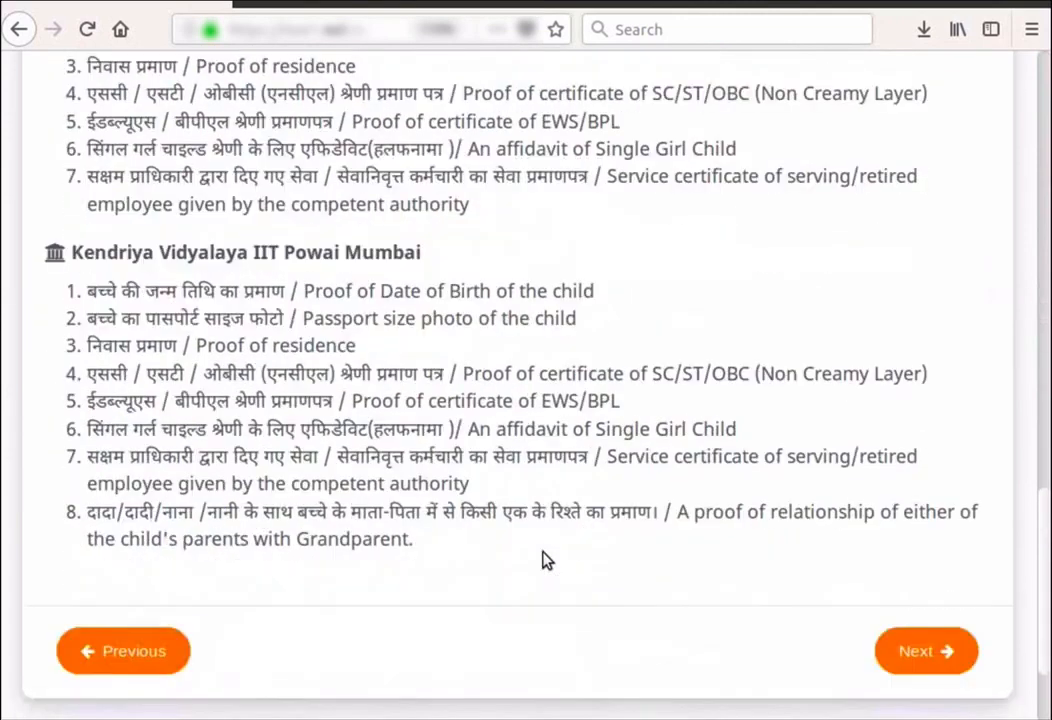
pyautogui.scroll(13, 708, 573)
pyautogui.scroll(6, 708, 573)
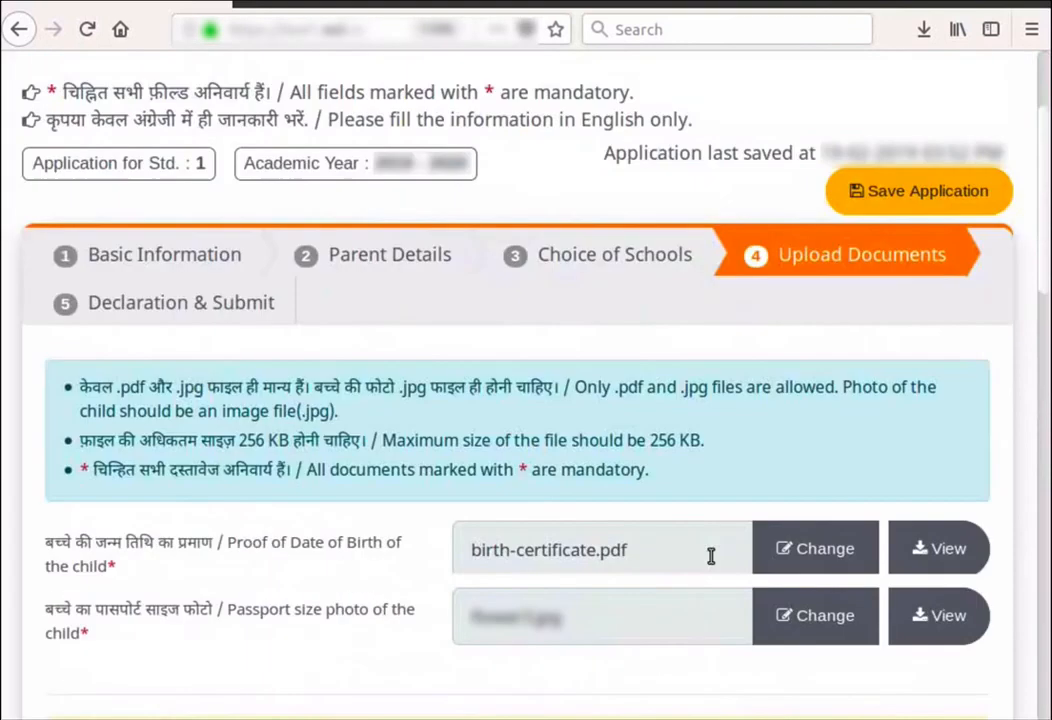
pyautogui.click(920, 225)
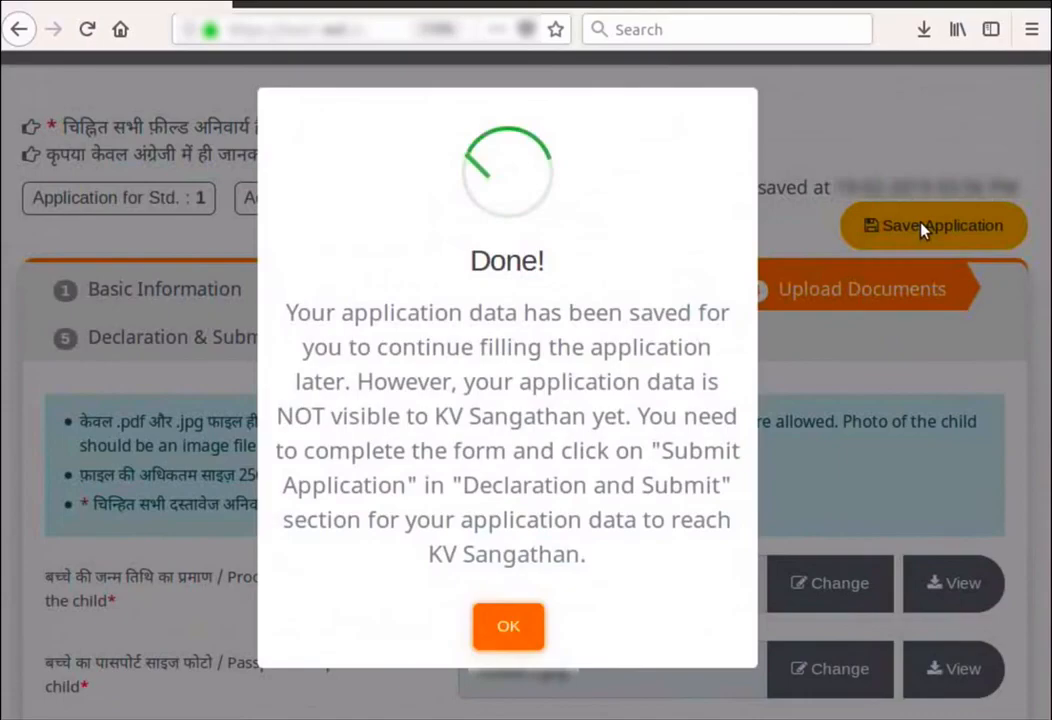
pyautogui.click(503, 634)
pyautogui.scroll(-15, 578, 481)
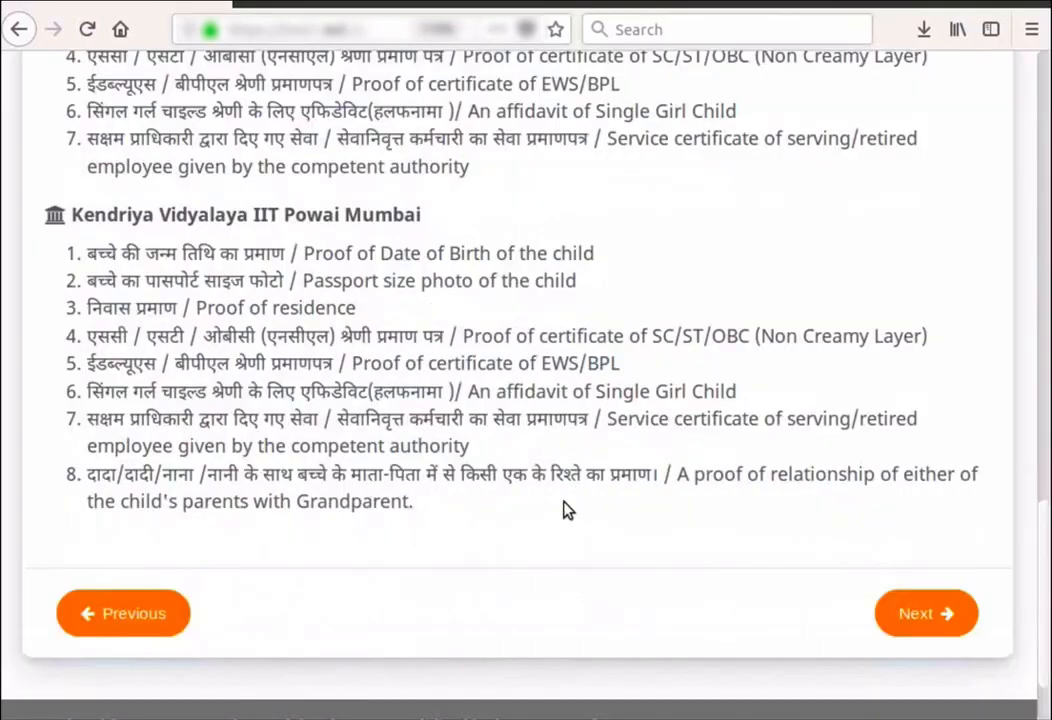
pyautogui.click(905, 617)
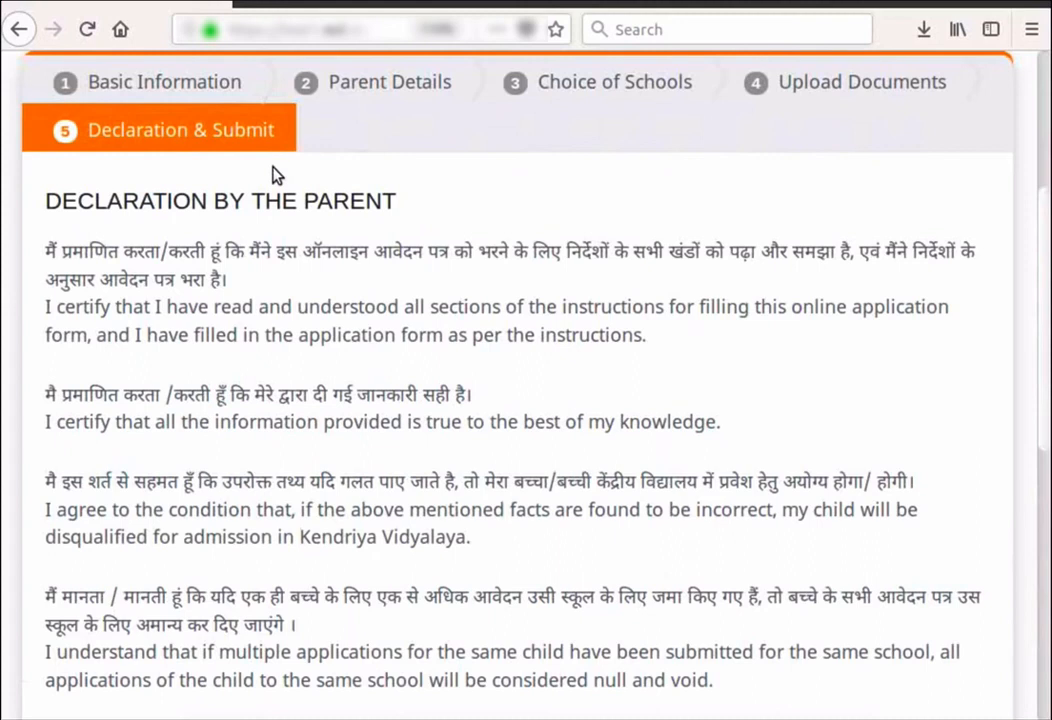
# Agree to the terms and conditions of the parent's declaration and save the application for preview
pyautogui.scroll(-6, 387, 324)
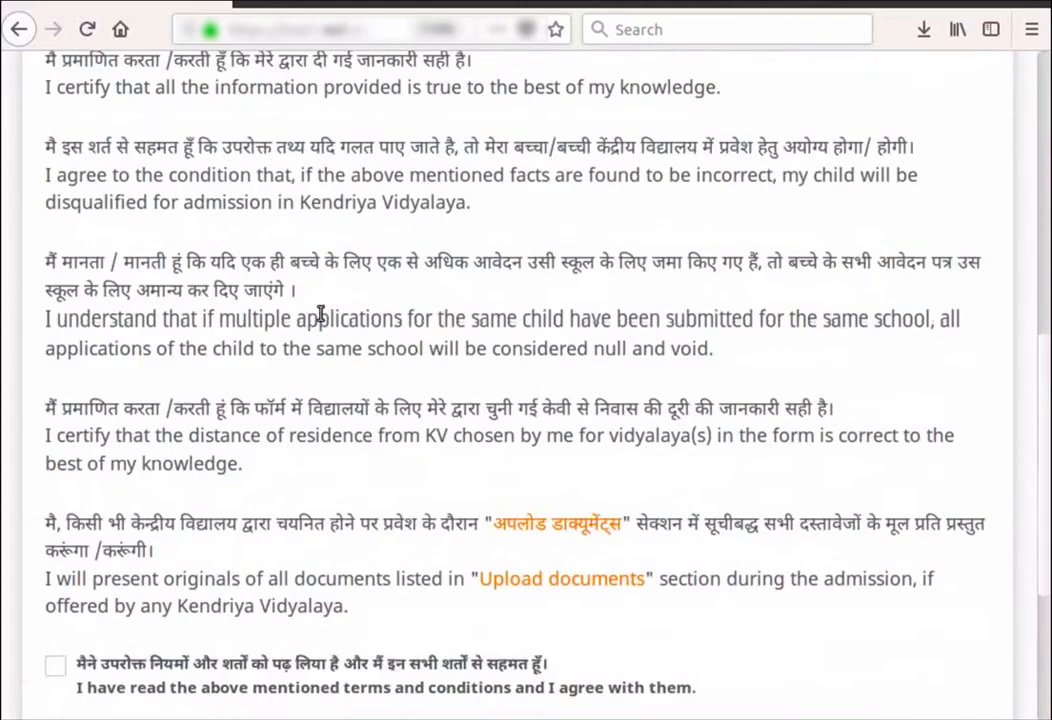
pyautogui.scroll(-5, 320, 316)
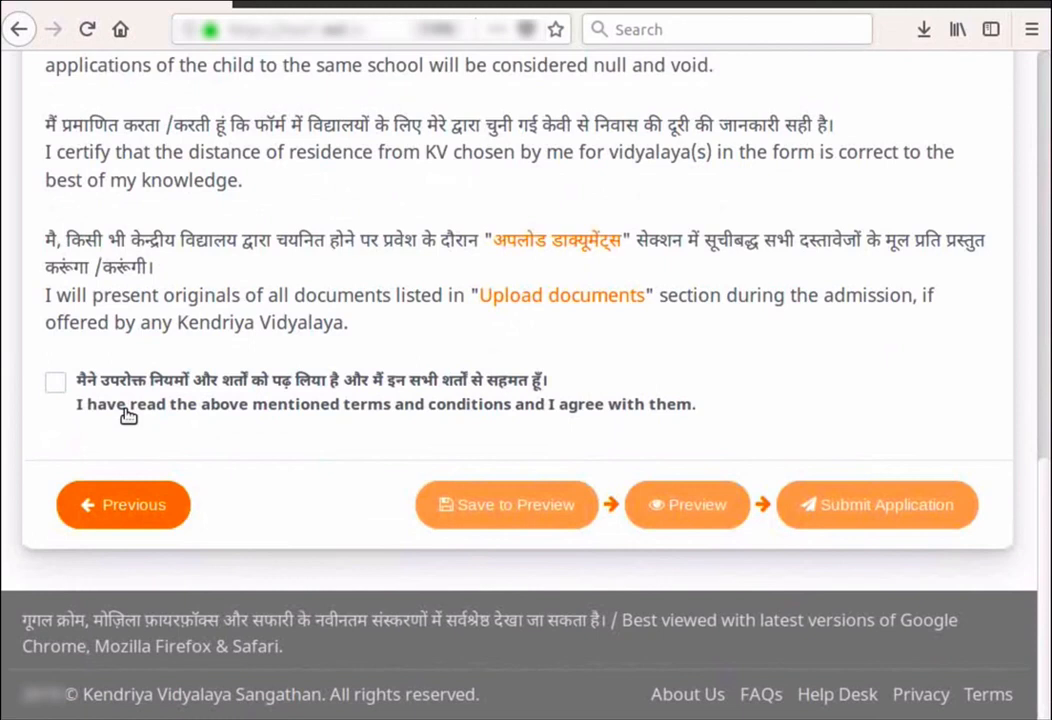
pyautogui.click(54, 388)
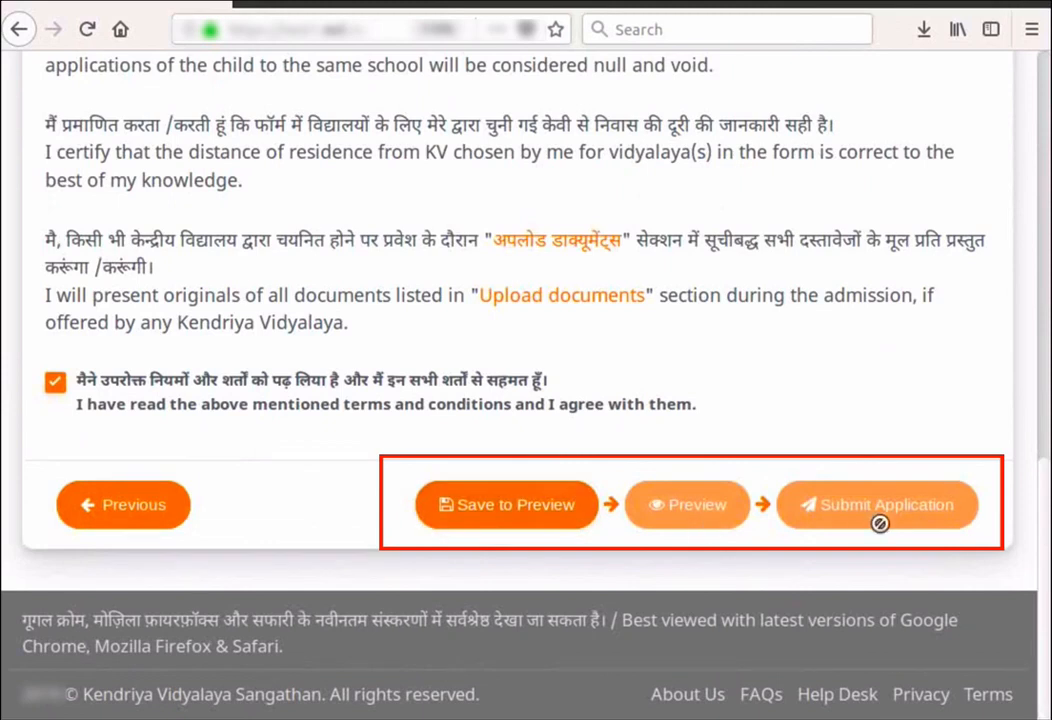
pyautogui.click(502, 526)
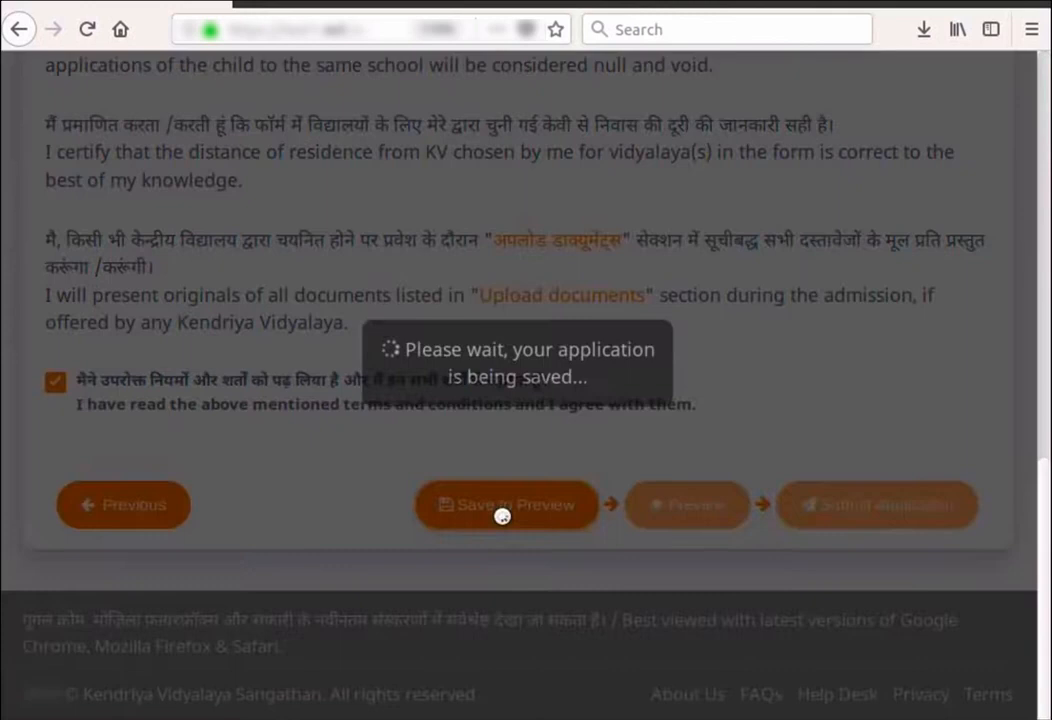
pyautogui.click(507, 528)
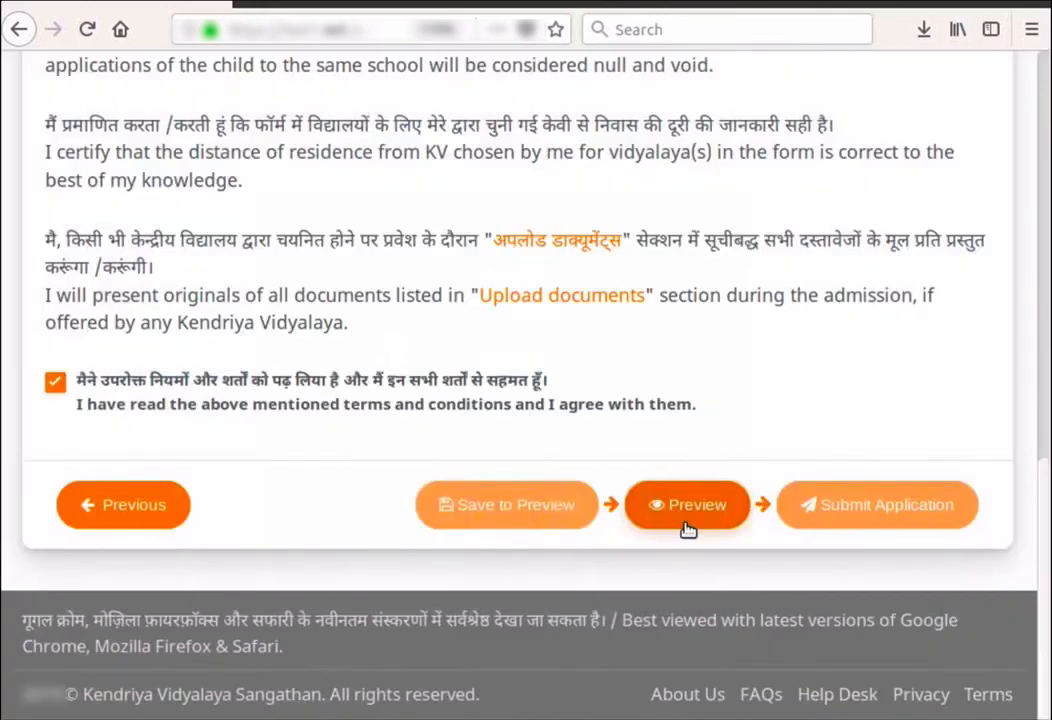
# Open the preview of the saved application and start printing it from the browser
pyautogui.click(688, 526)
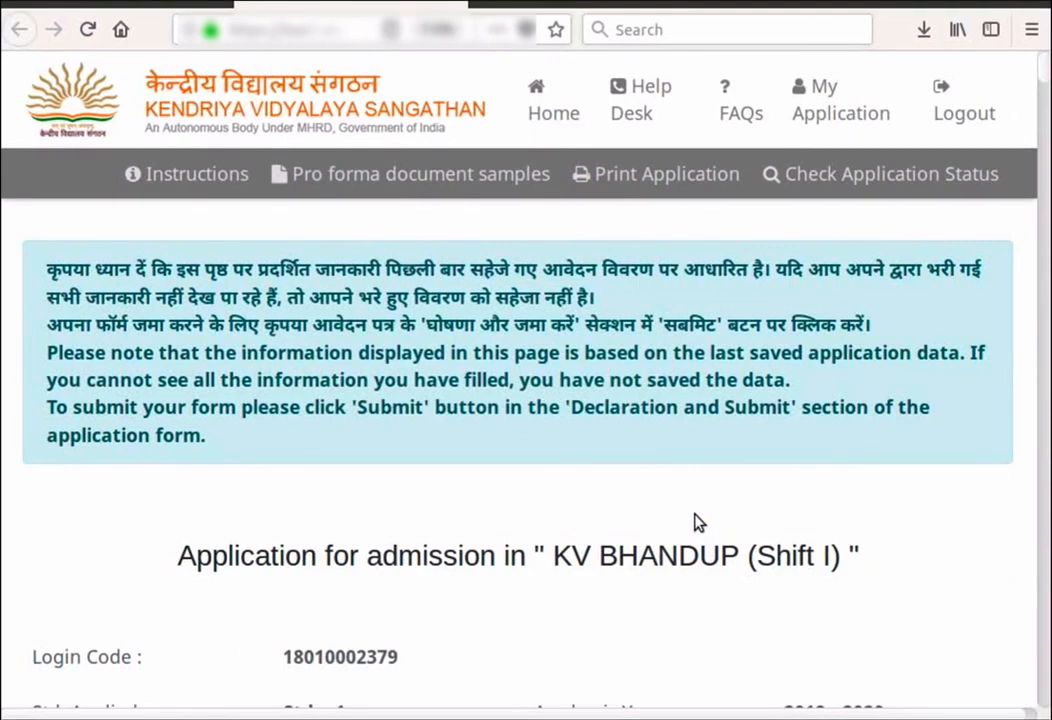
pyautogui.scroll(-8, 698, 522)
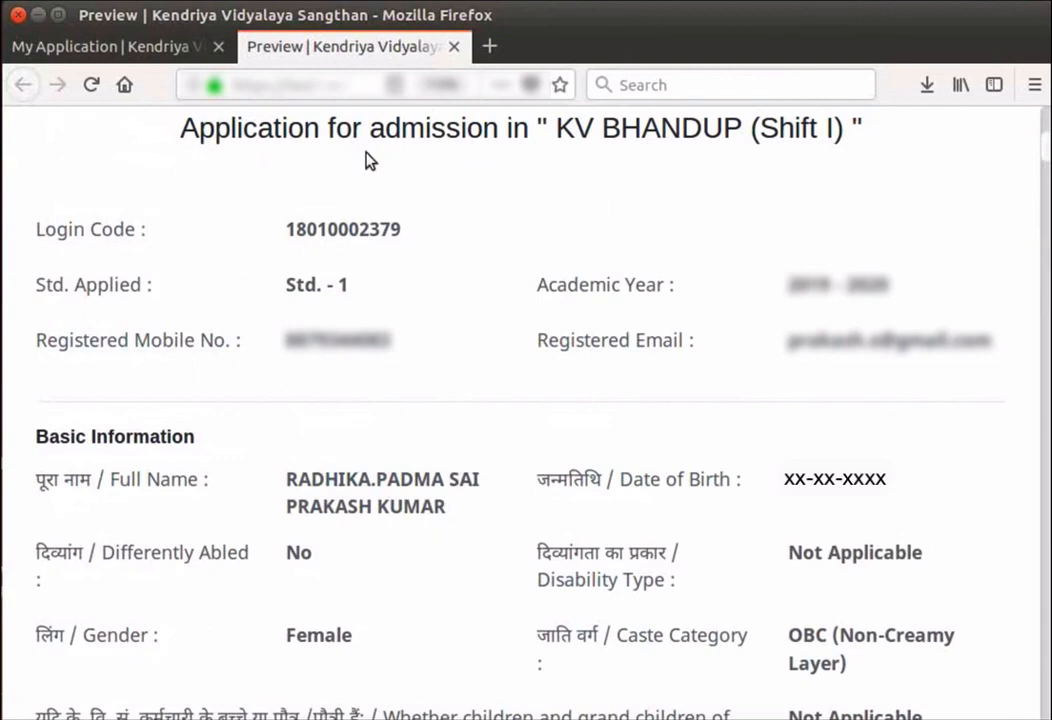
pyautogui.click(95, 16)
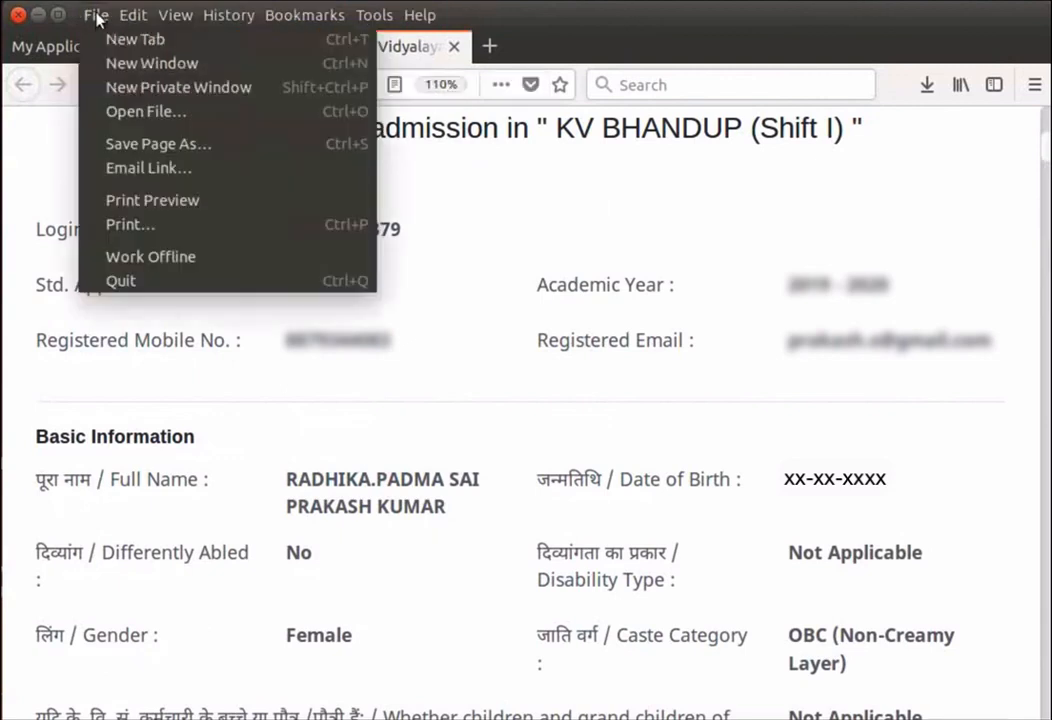
pyautogui.click(159, 228)
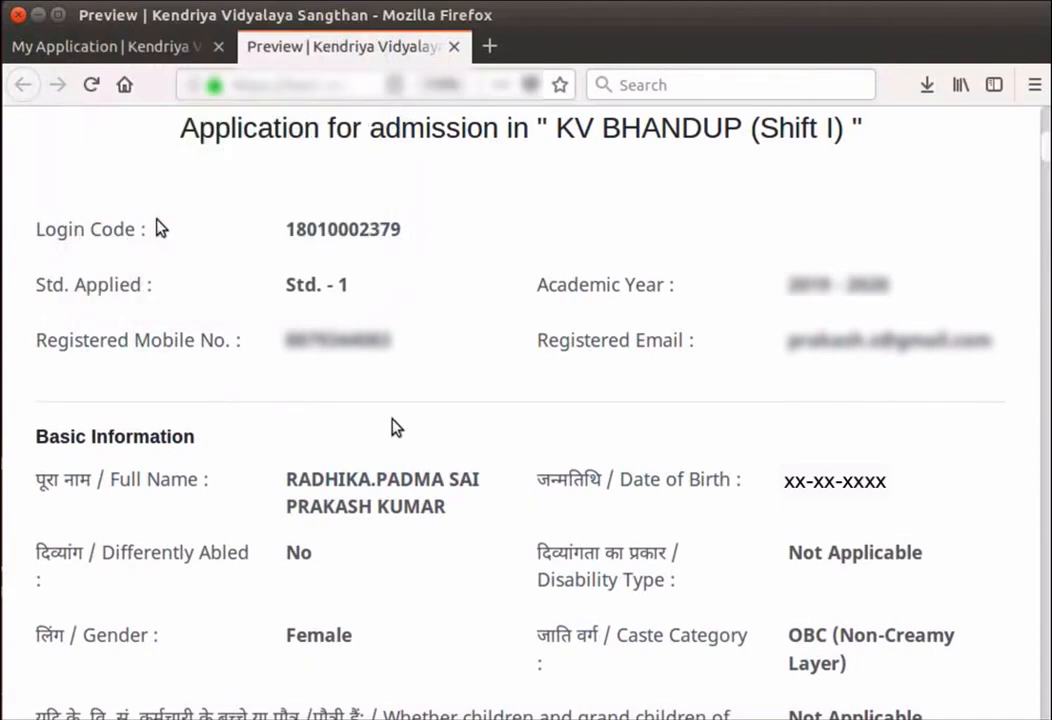
# Review the child's basic information, the parents' details and the school choice details in the application preview
pyautogui.scroll(-4, 395, 427)
pyautogui.scroll(-15, 390, 483)
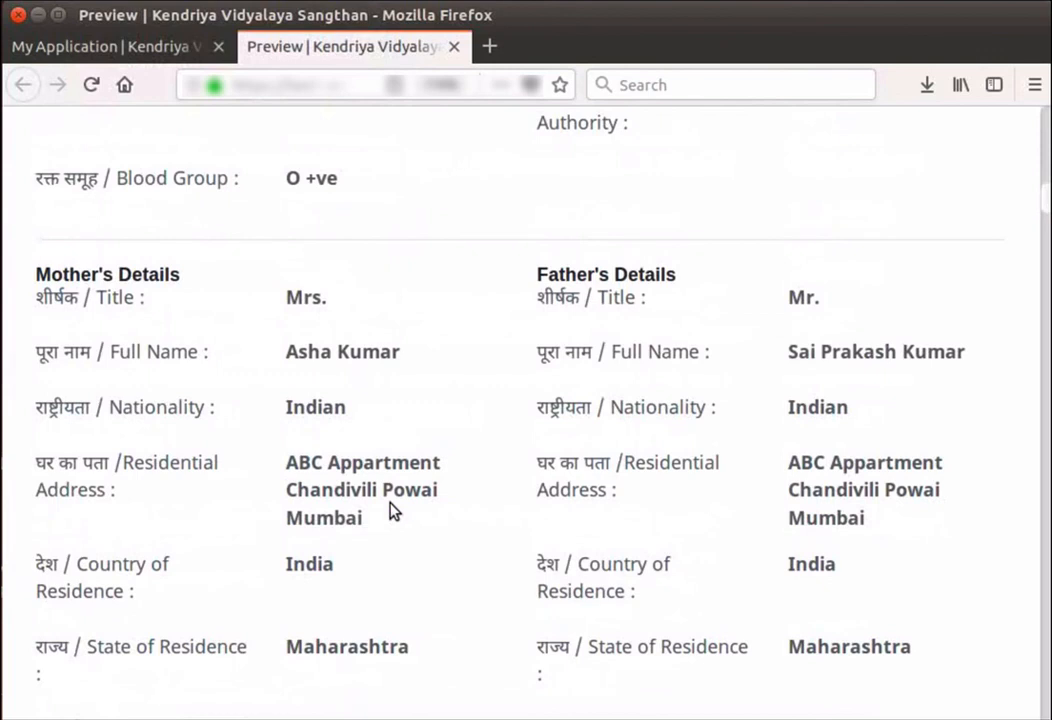
pyautogui.scroll(-5, 393, 510)
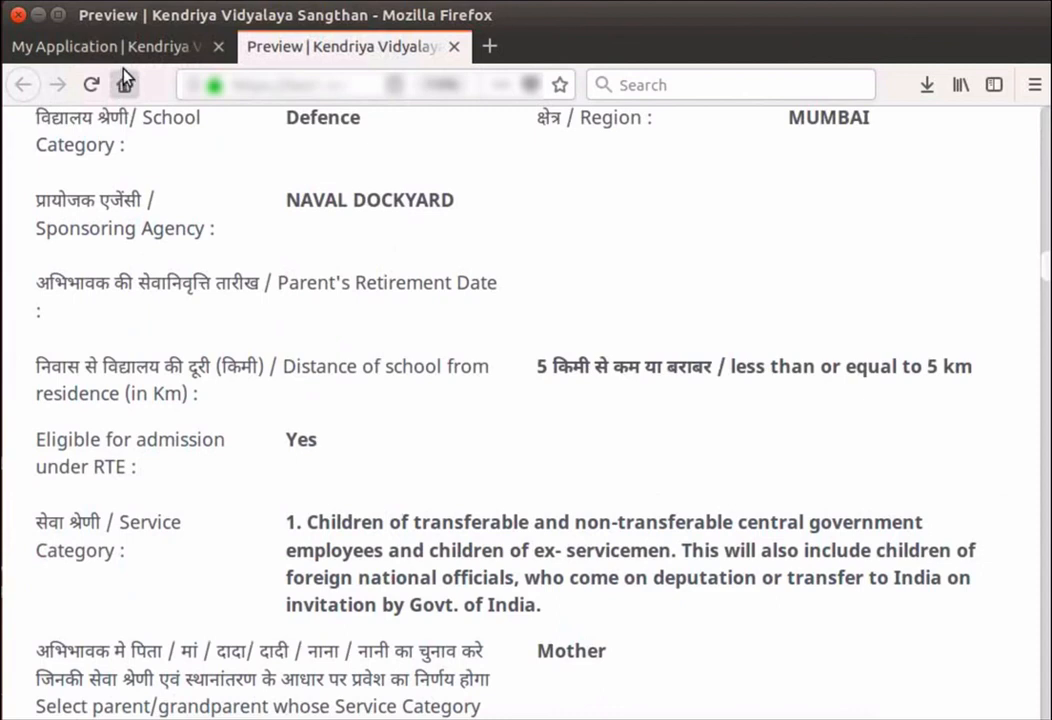
# Return to the application form, submit the application, and verify the submission with the one-time password
pyautogui.click(124, 50)
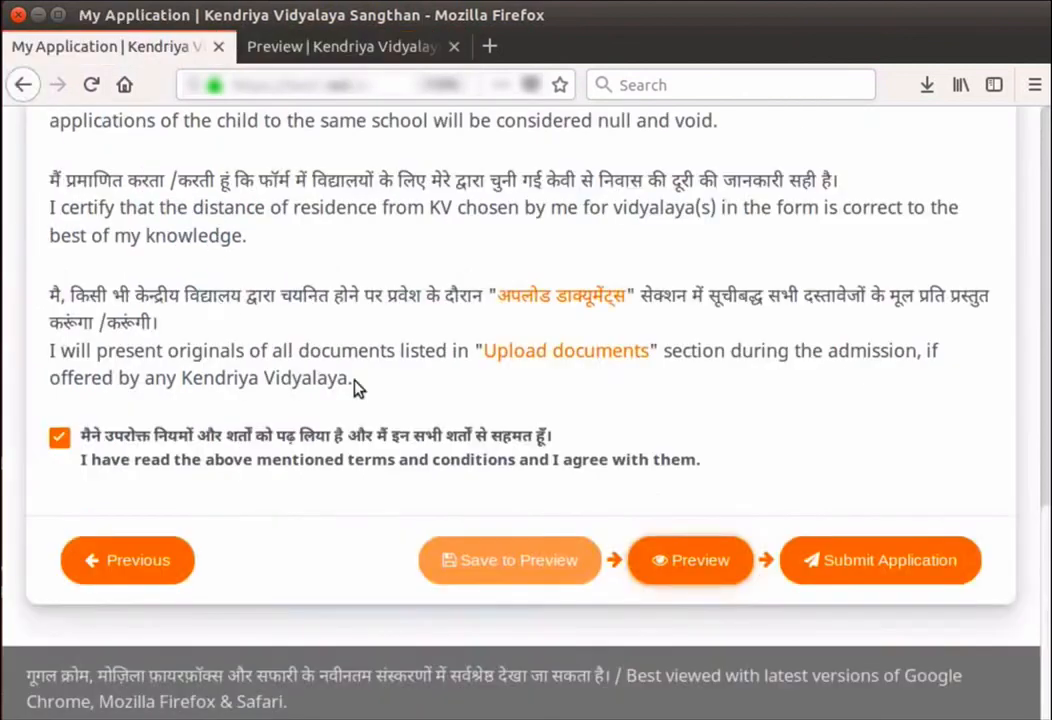
pyautogui.click(858, 579)
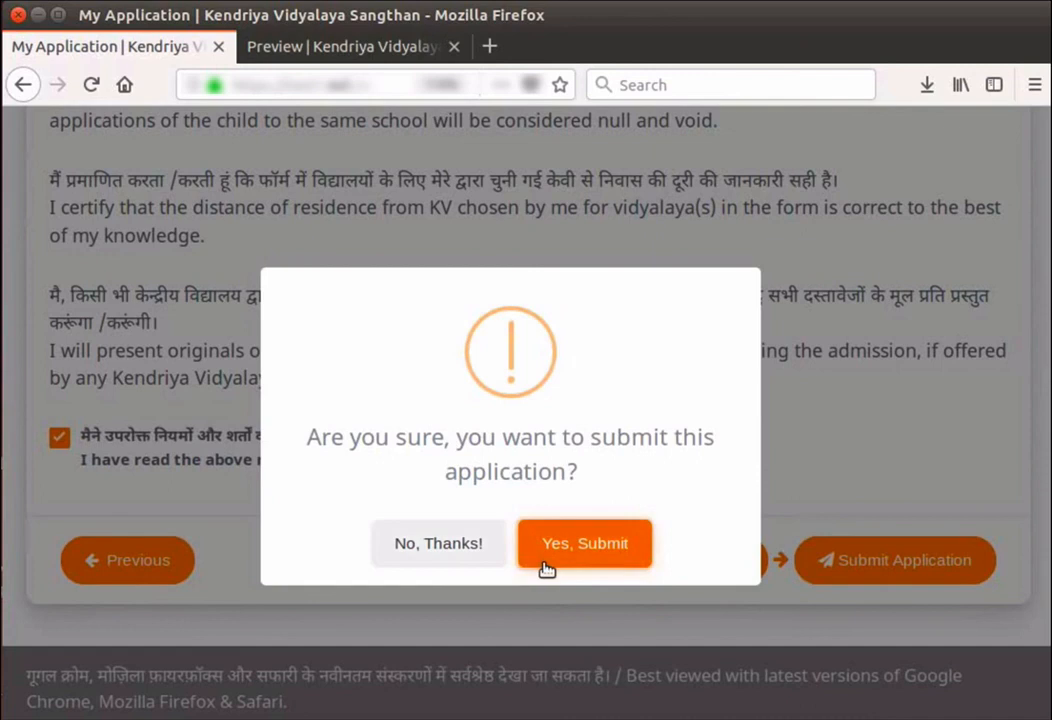
pyautogui.click(585, 543)
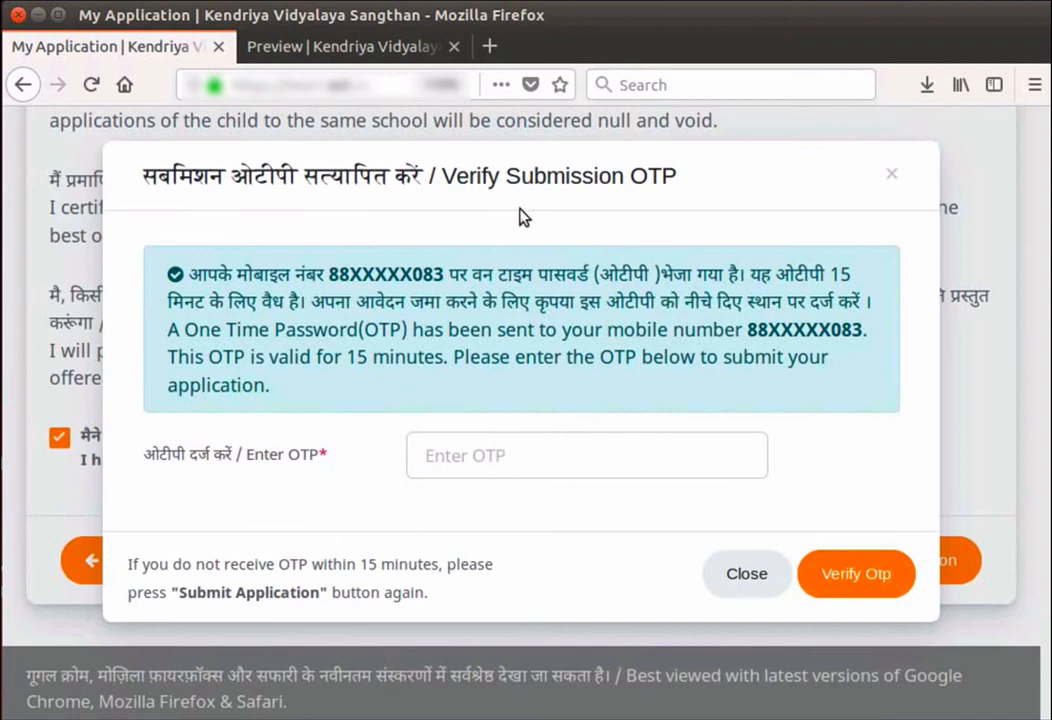
pyautogui.click(512, 449)
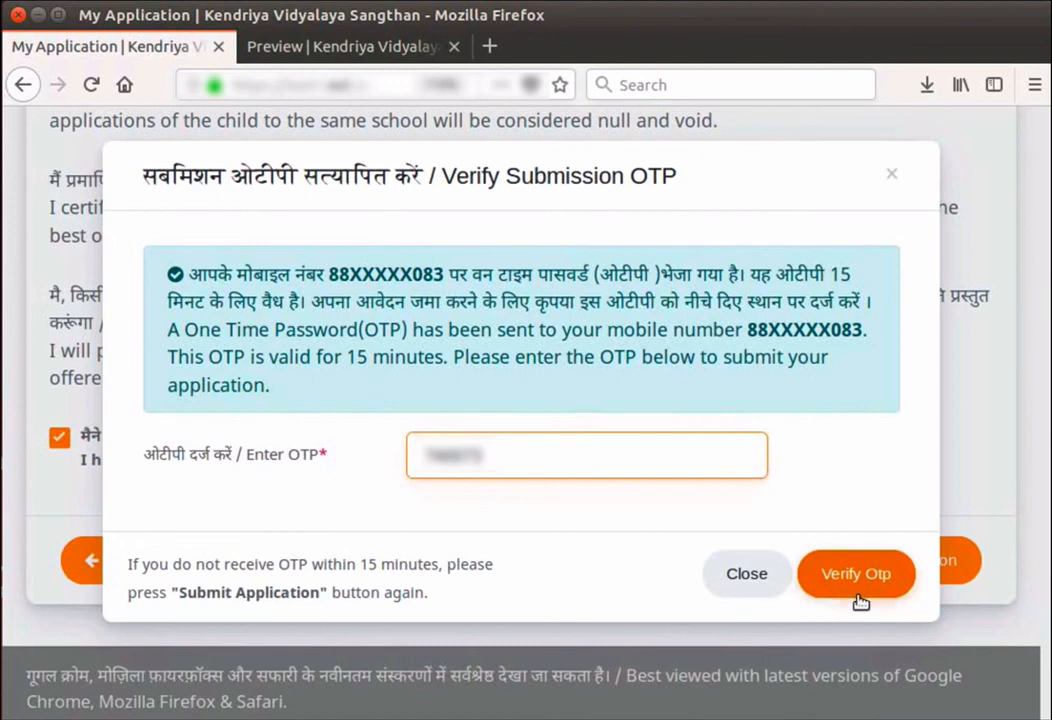
pyautogui.click(858, 598)
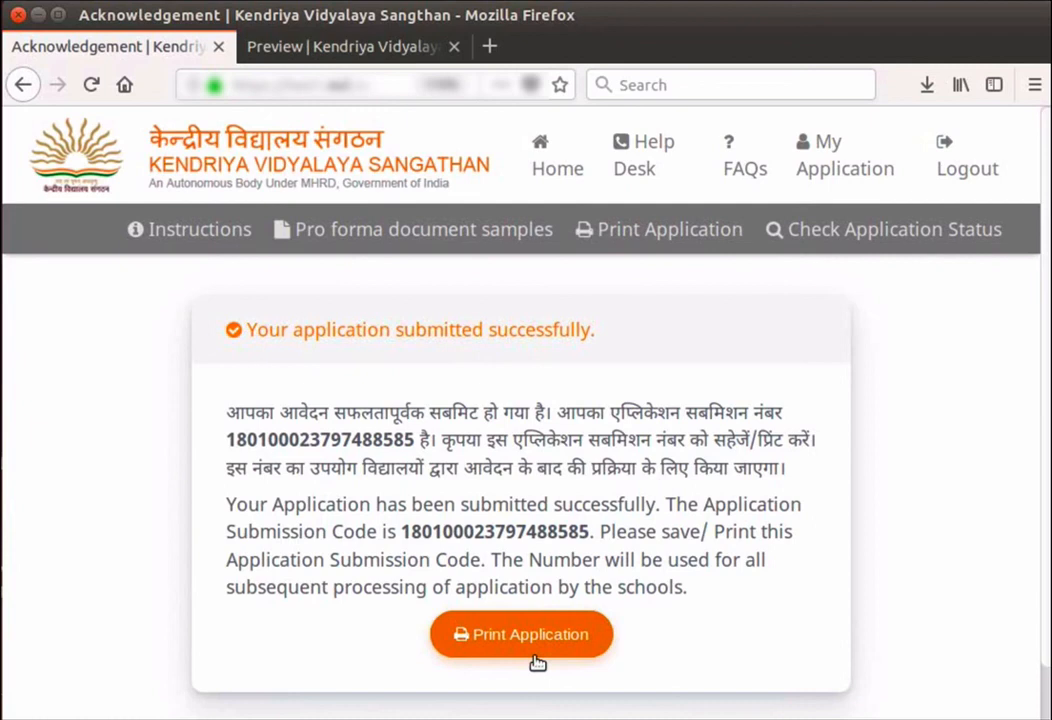
# Check the status of the submitted application
pyautogui.click(868, 244)
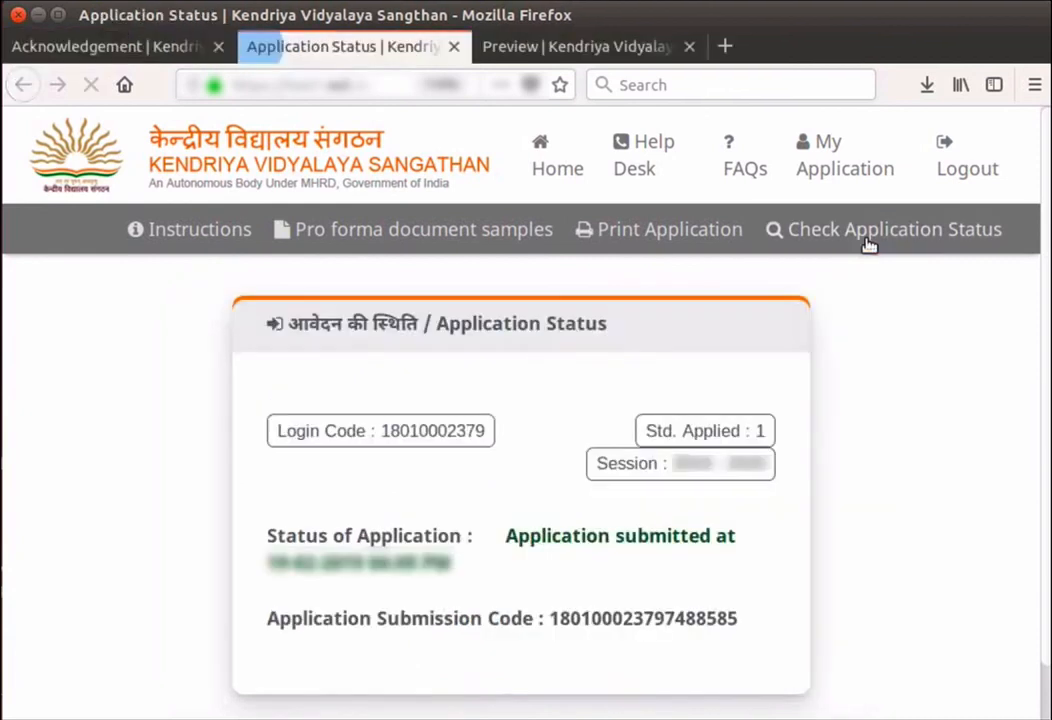